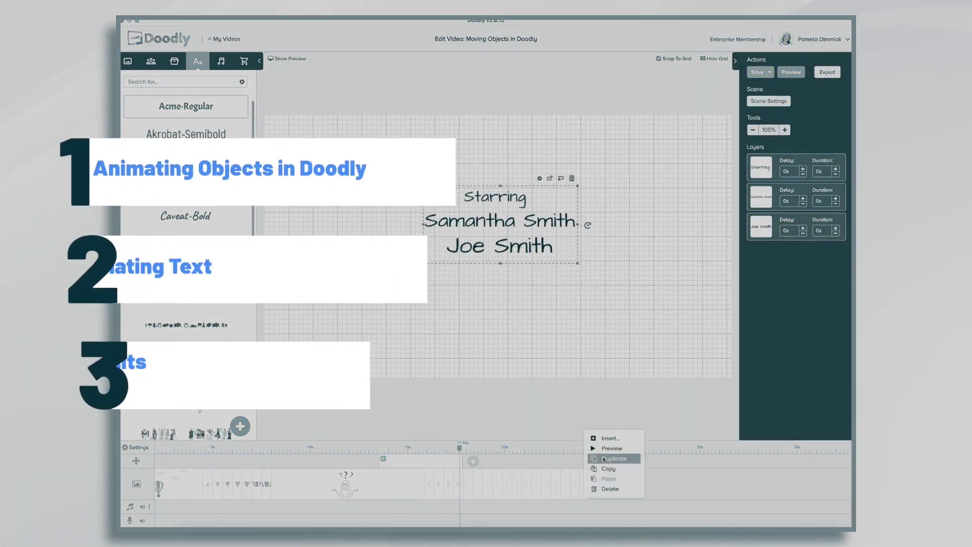
- Select the Starring credits text block and move it up the canvas
{"action": "left_click", "coordinate": [607, 459]}
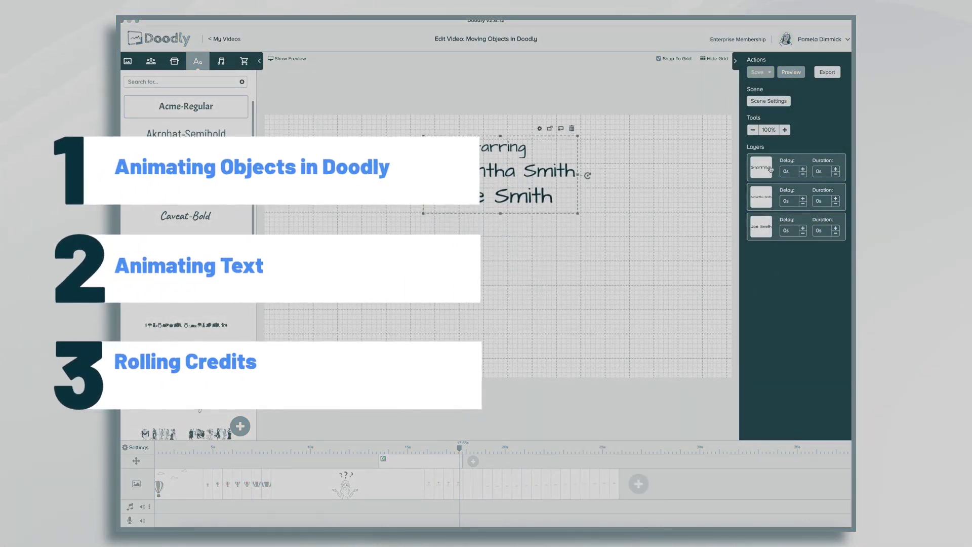
{"action": "left_click_drag", "start_coordinate": [493, 202], "coordinate": [494, 153]}
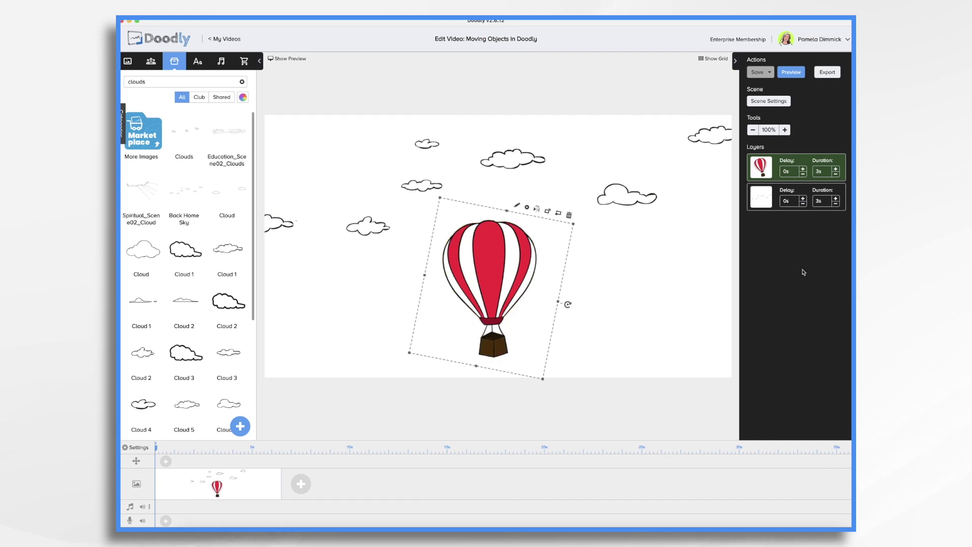
- Set the balloon and clouds layers to 2s, save, and apply the scene settings
{"action": "left_click", "coordinate": [837, 174]}
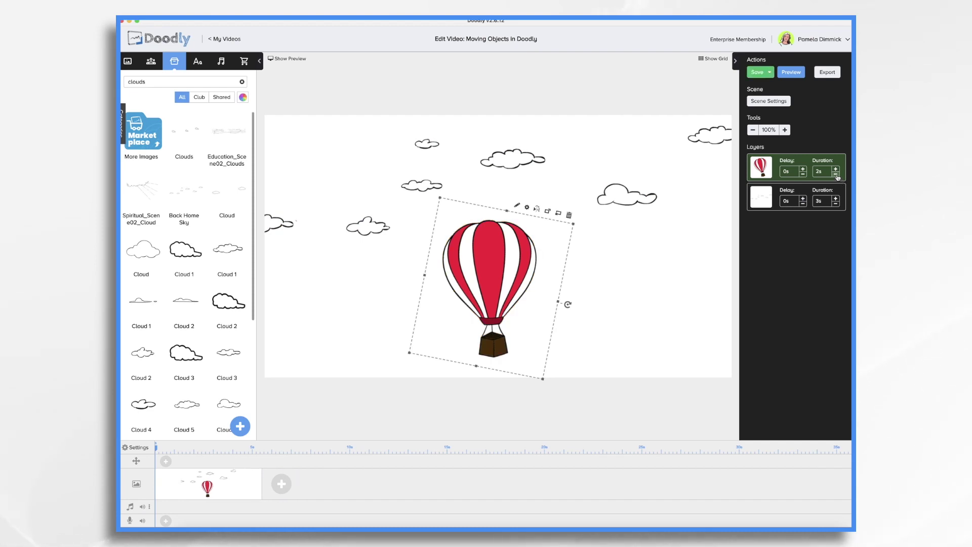
{"action": "left_click", "coordinate": [836, 205]}
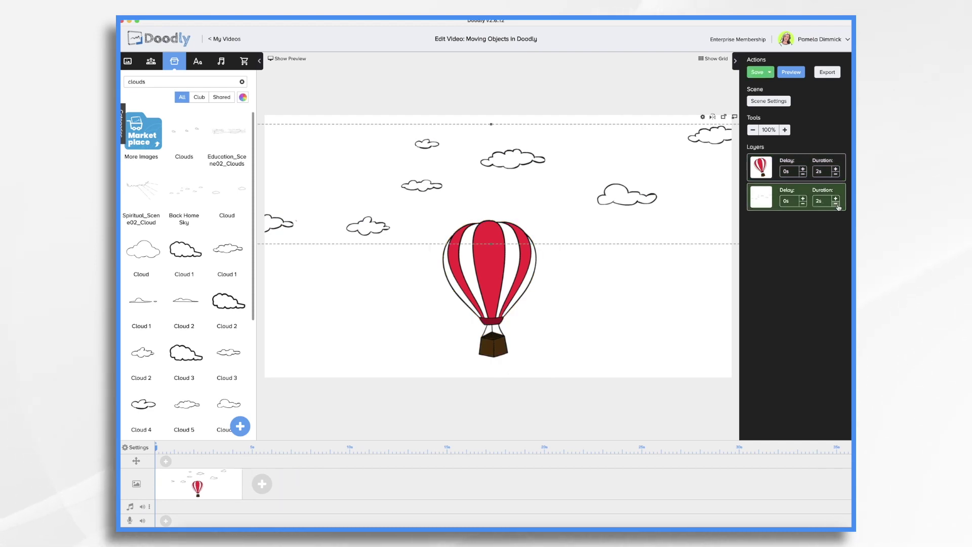
{"action": "left_click", "coordinate": [758, 72]}
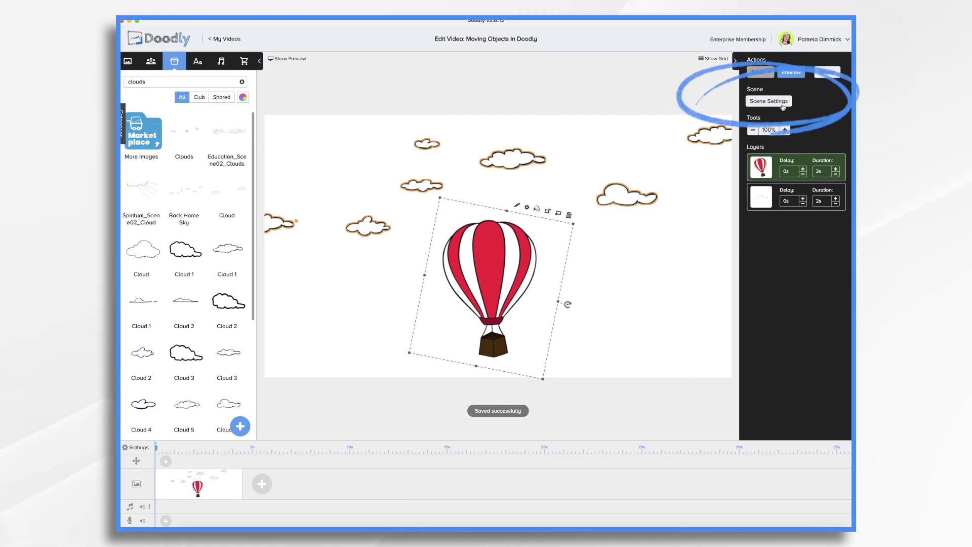
{"action": "left_click", "coordinate": [769, 100]}
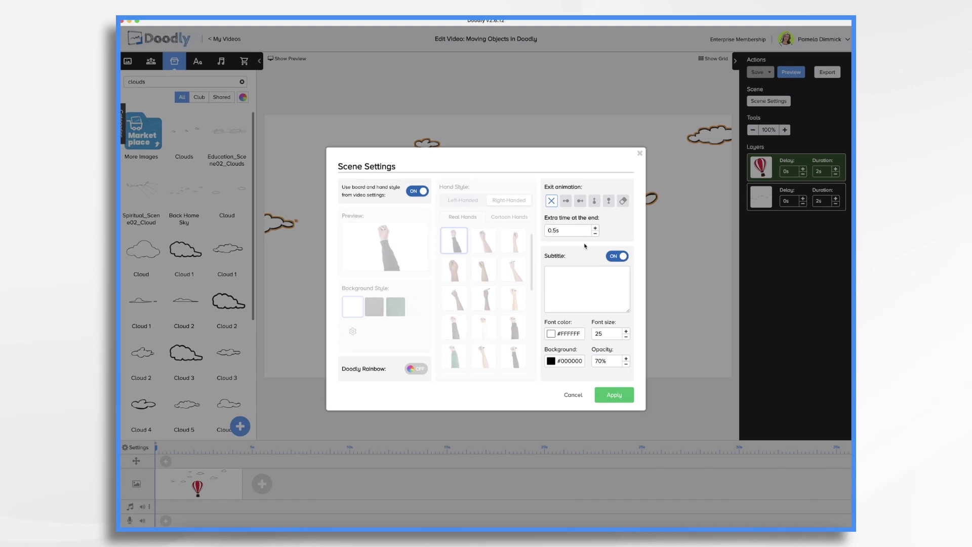
{"action": "left_click", "coordinate": [622, 395]}
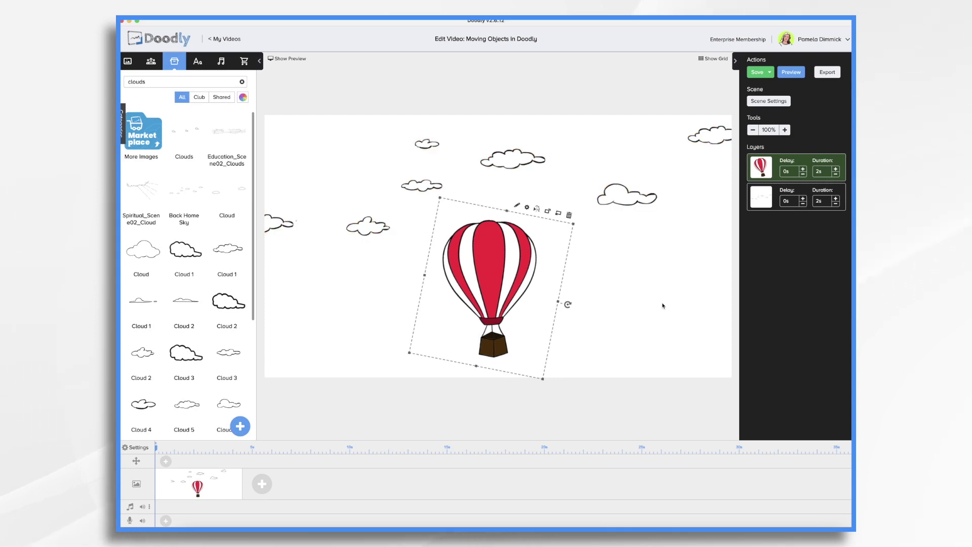
- Duplicate the balloon scene and preview the two-scene animation
{"action": "right_click", "coordinate": [213, 493]}
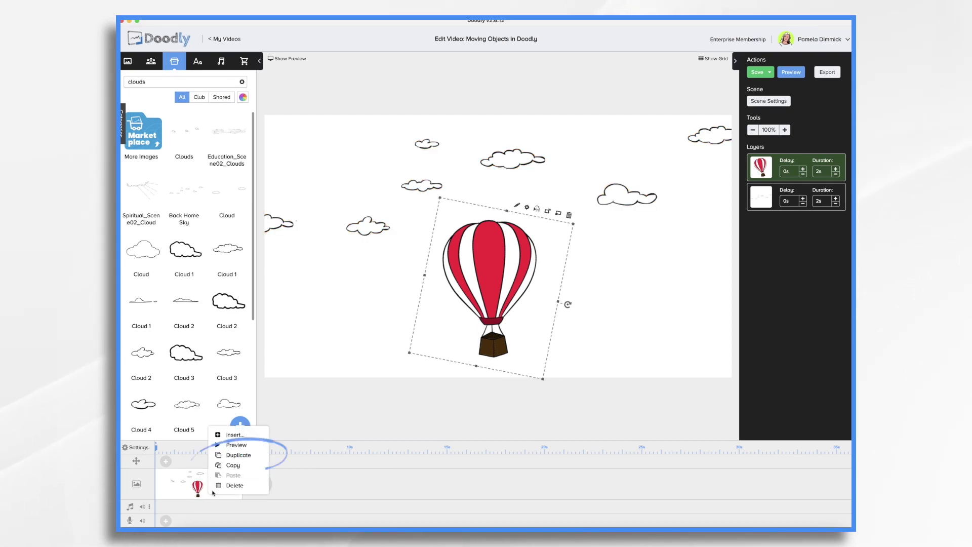
{"action": "left_click", "coordinate": [236, 455]}
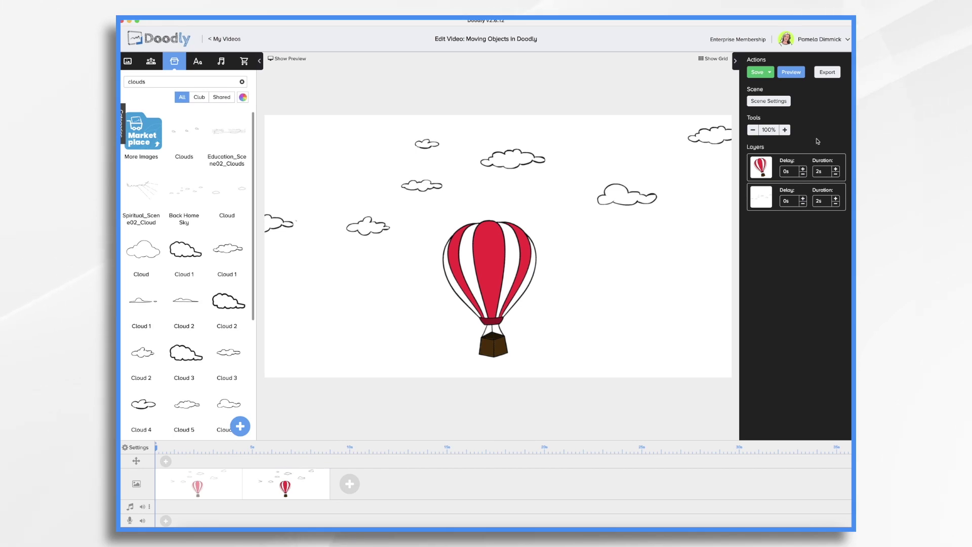
{"action": "left_click", "coordinate": [792, 72]}
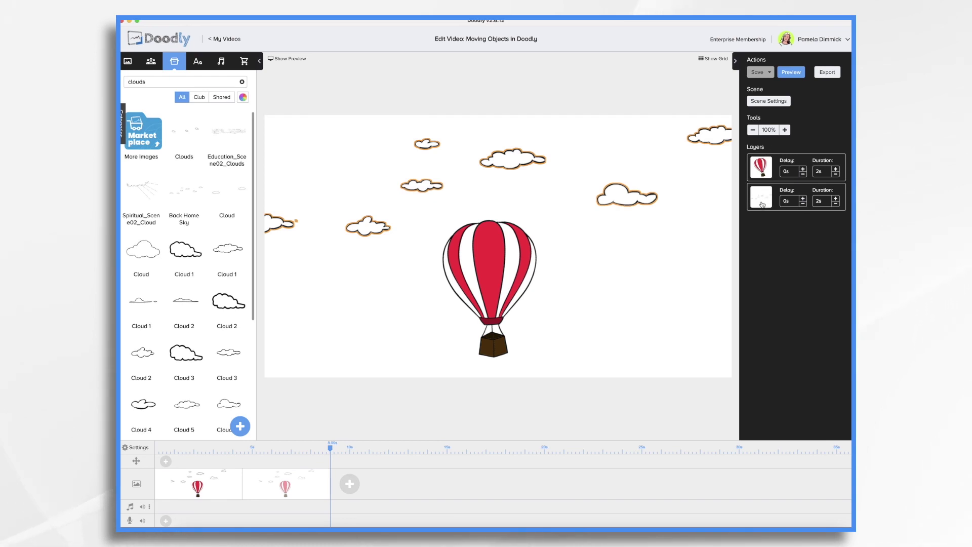
- Put the clouds layer above the balloon and give the duplicated scene's layers 0s duration
{"action": "left_click_drag", "start_coordinate": [763, 203], "coordinate": [762, 169]}
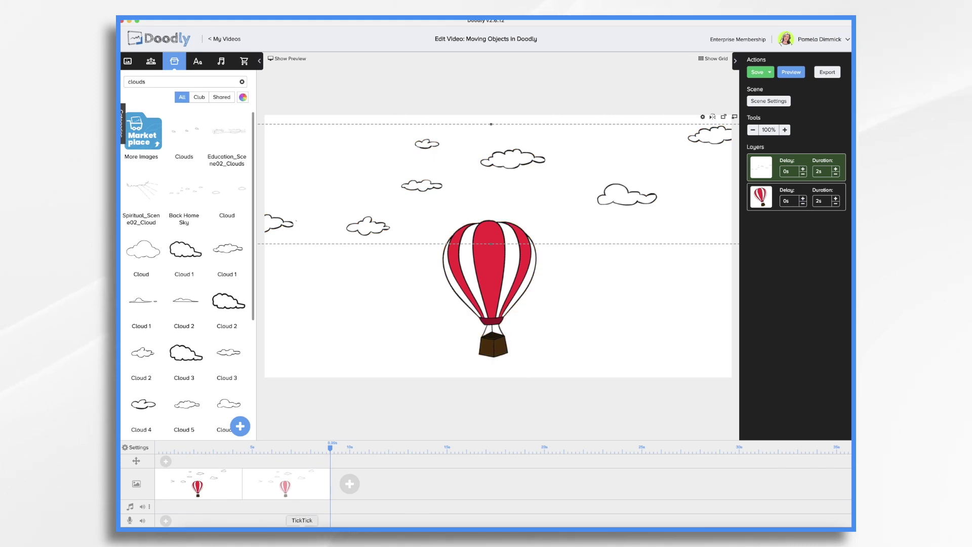
{"action": "left_click", "coordinate": [302, 490]}
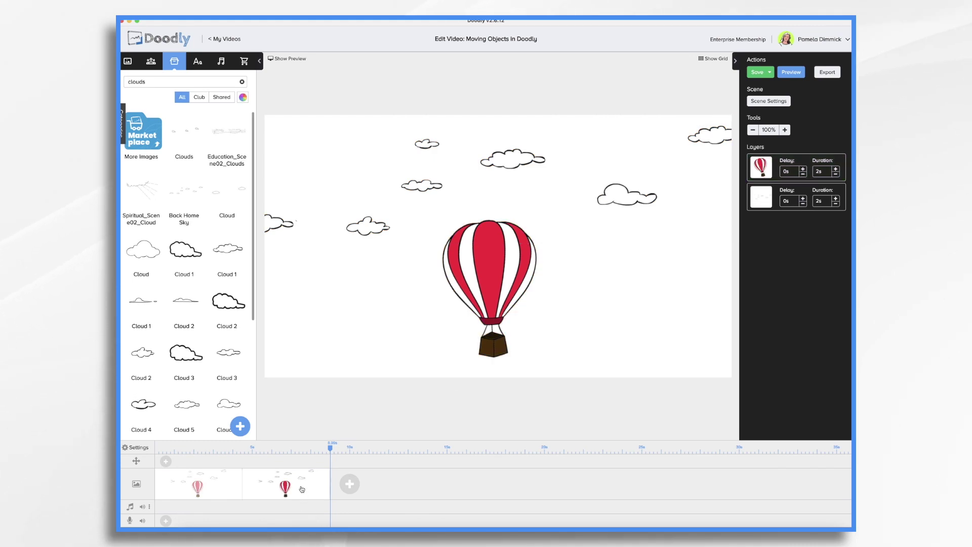
{"action": "left_click", "coordinate": [825, 172]}
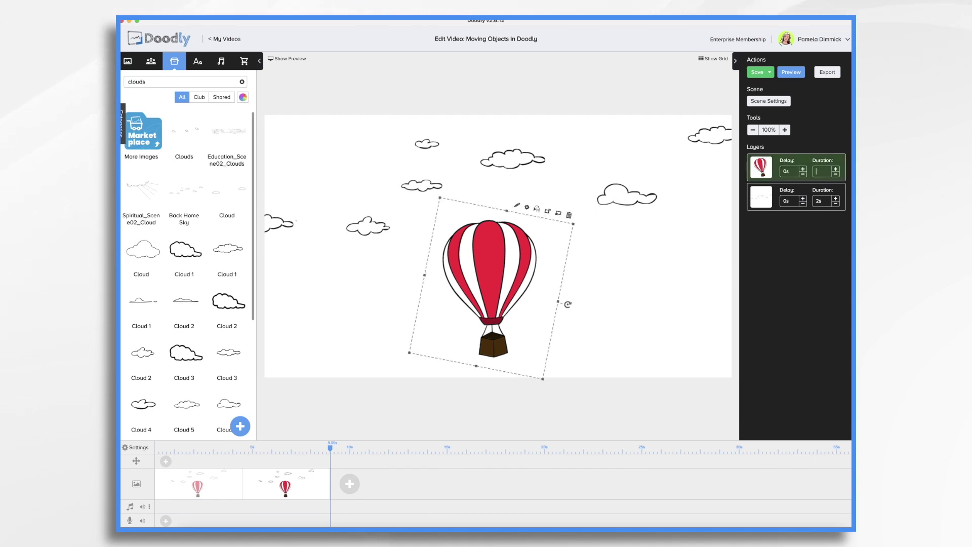
{"action": "left_click", "coordinate": [824, 201]}
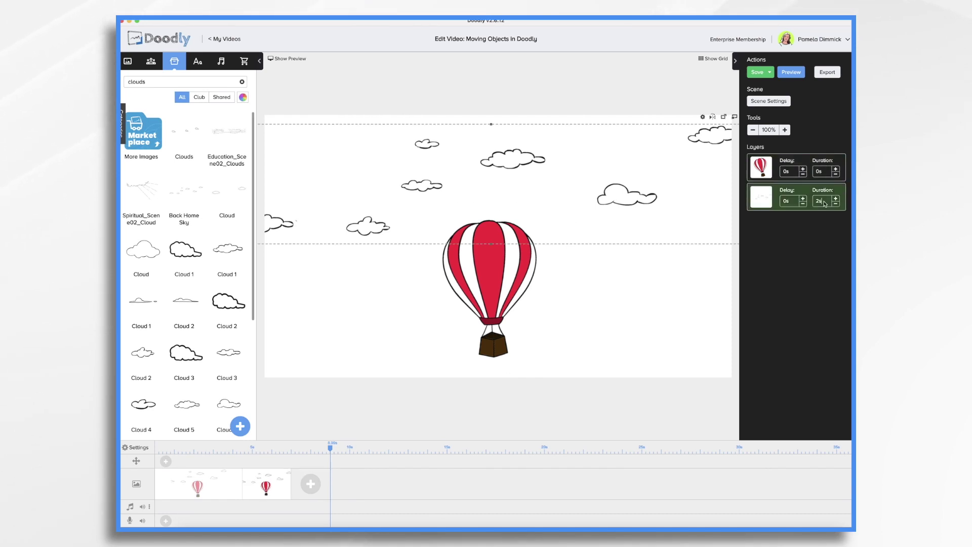
{"action": "type", "text": "0"}
{"action": "key", "text": "Return"}
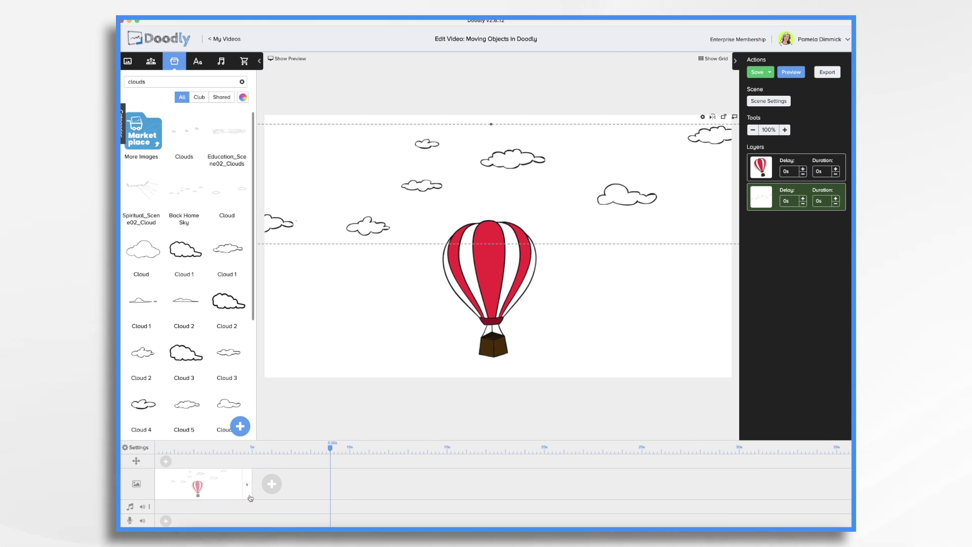
{"action": "left_click", "coordinate": [490, 290]}
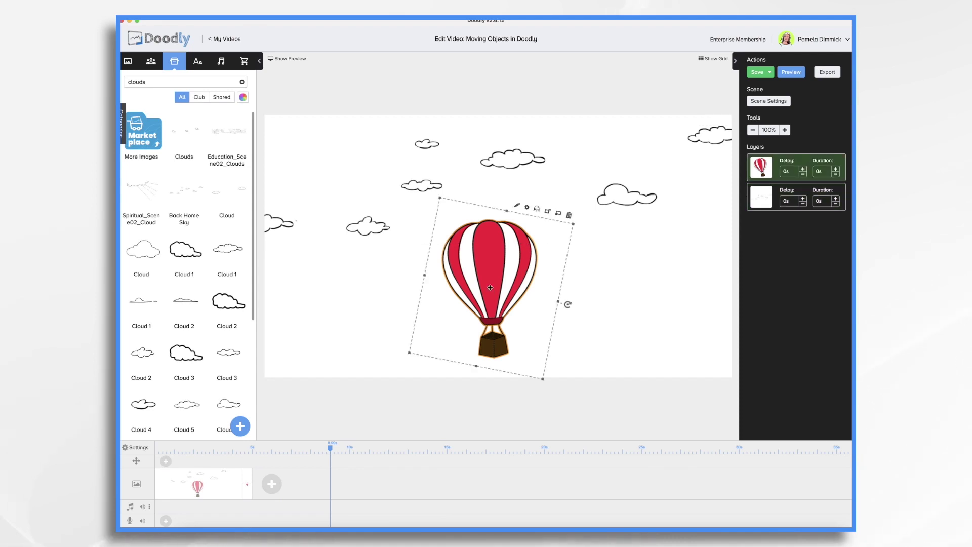
- Raise the balloon across two new scene copies, keeping the balloon layer below the clouds
{"action": "left_click_drag", "start_coordinate": [490, 287], "coordinate": [491, 262]}
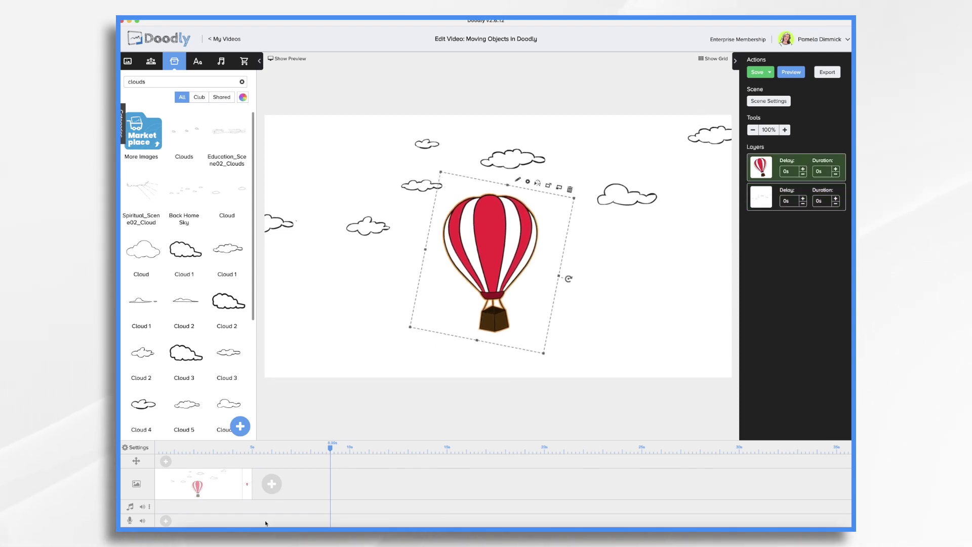
{"action": "left_click", "coordinate": [248, 496]}
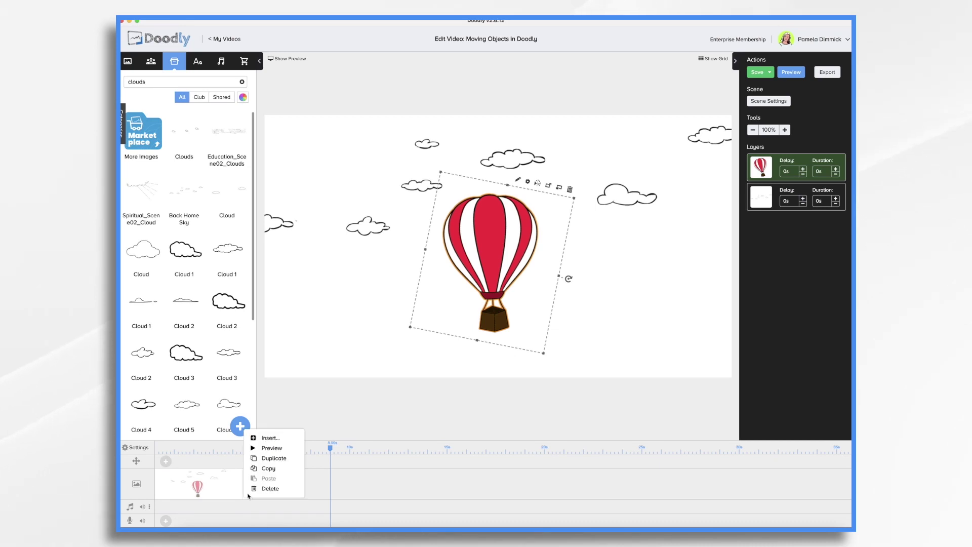
{"action": "left_click", "coordinate": [269, 460]}
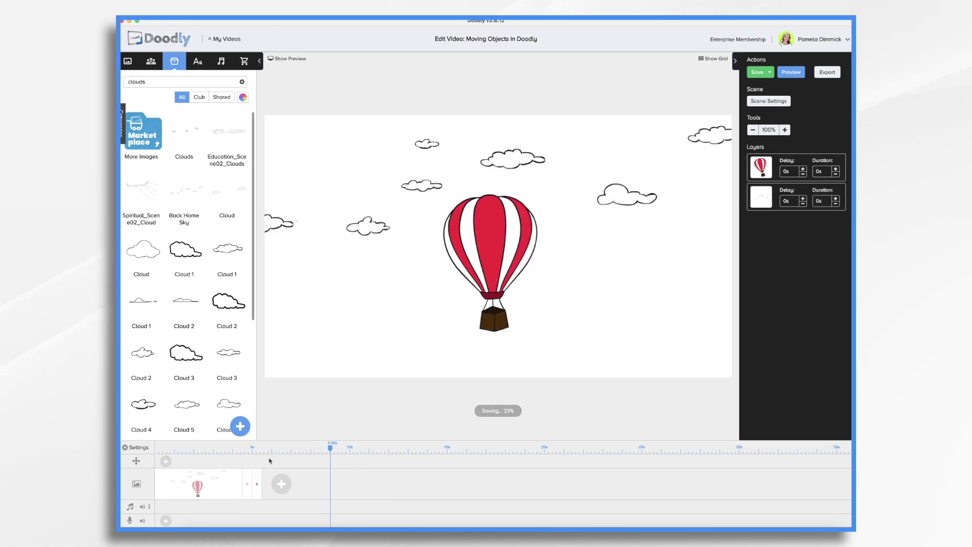
{"action": "left_click", "coordinate": [490, 252]}
{"action": "left_click_drag", "start_coordinate": [490, 253], "coordinate": [490, 237]}
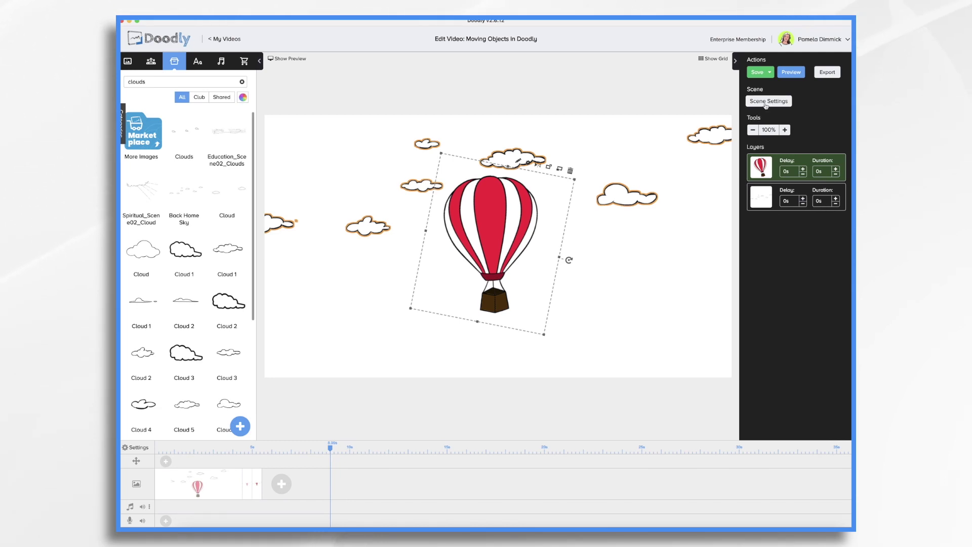
{"action": "right_click", "coordinate": [257, 496]}
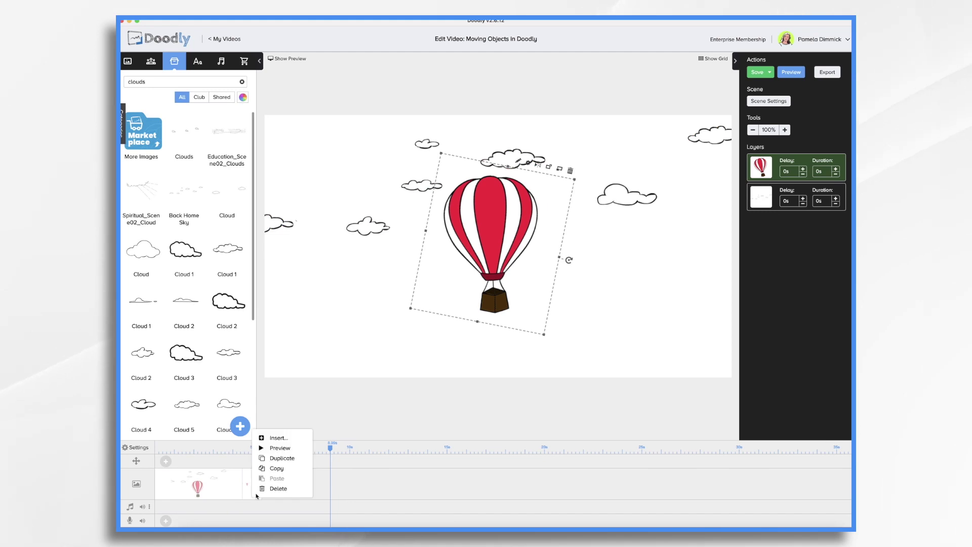
{"action": "left_click", "coordinate": [273, 461]}
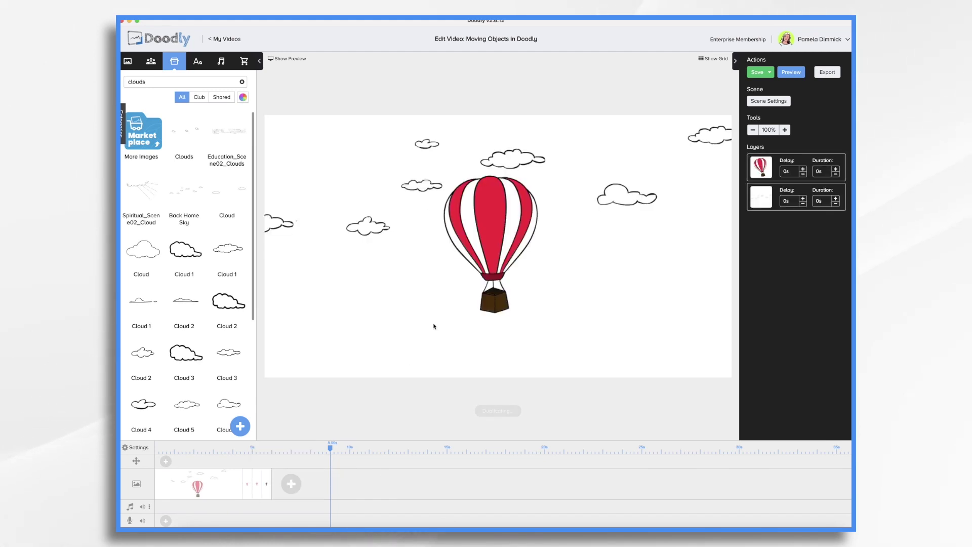
{"action": "left_click", "coordinate": [491, 255]}
{"action": "left_click_drag", "start_coordinate": [490, 254], "coordinate": [491, 252]}
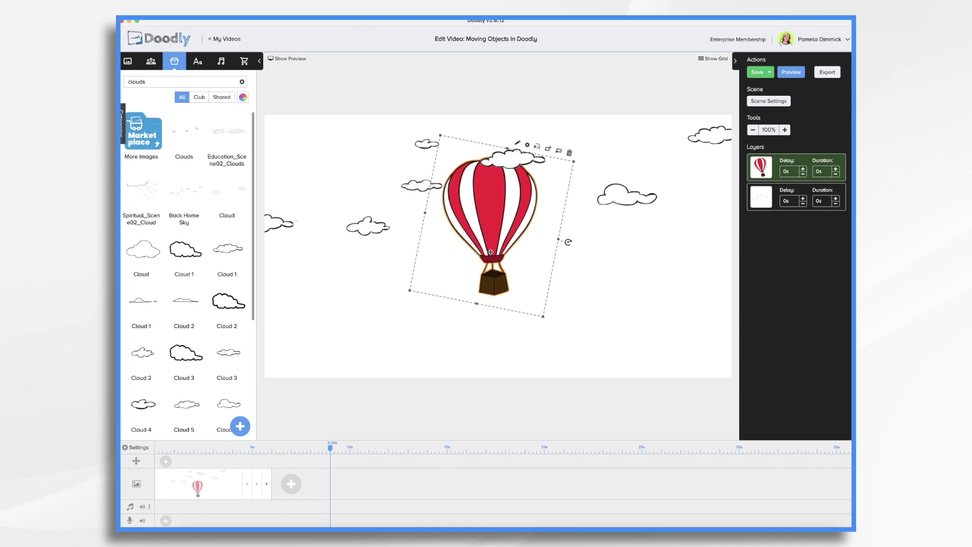
{"action": "left_click_drag", "start_coordinate": [753, 159], "coordinate": [739, 190]}
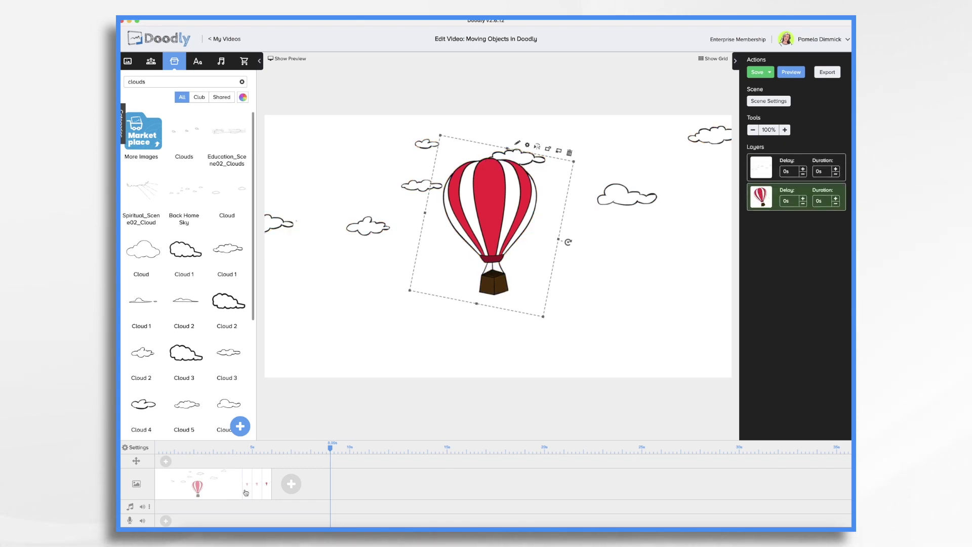
- Add three more copies, raising the balloon until it nearly leaves the top, then save
{"action": "right_click", "coordinate": [269, 495]}
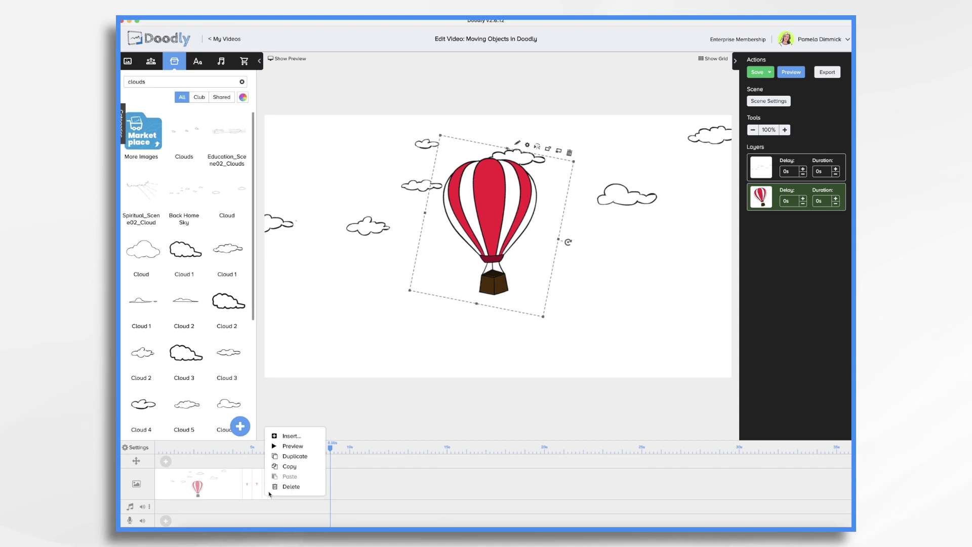
{"action": "left_click", "coordinate": [283, 459]}
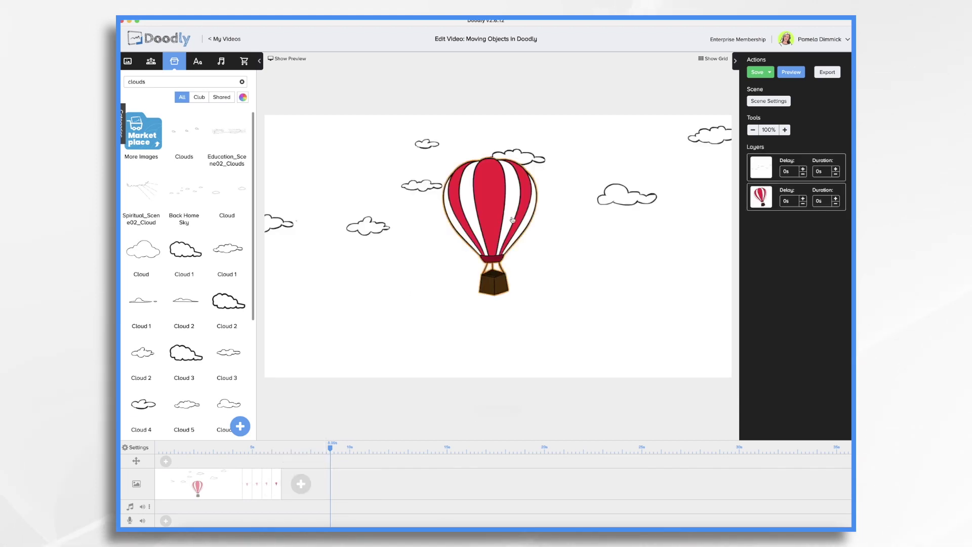
{"action": "left_click_drag", "start_coordinate": [490, 289], "coordinate": [489, 263]}
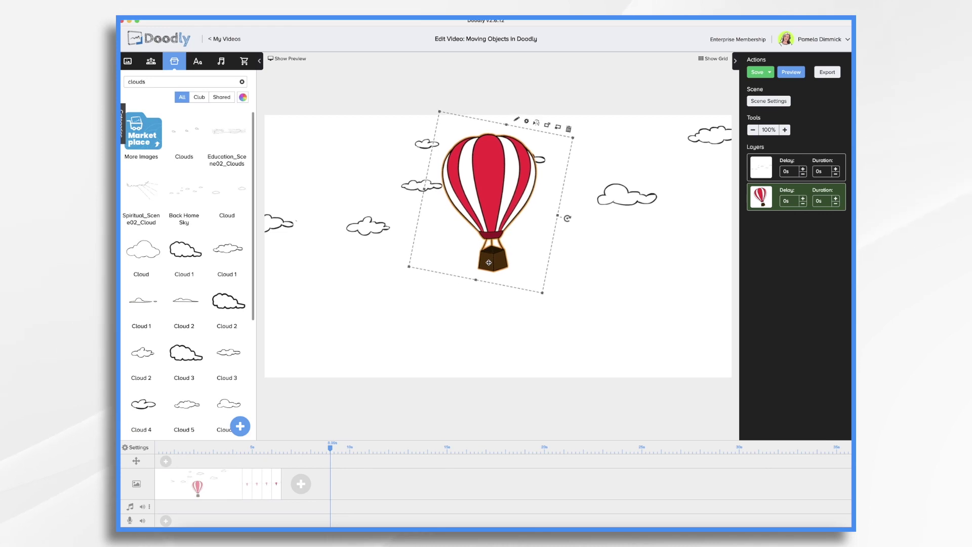
{"action": "right_click", "coordinate": [278, 495]}
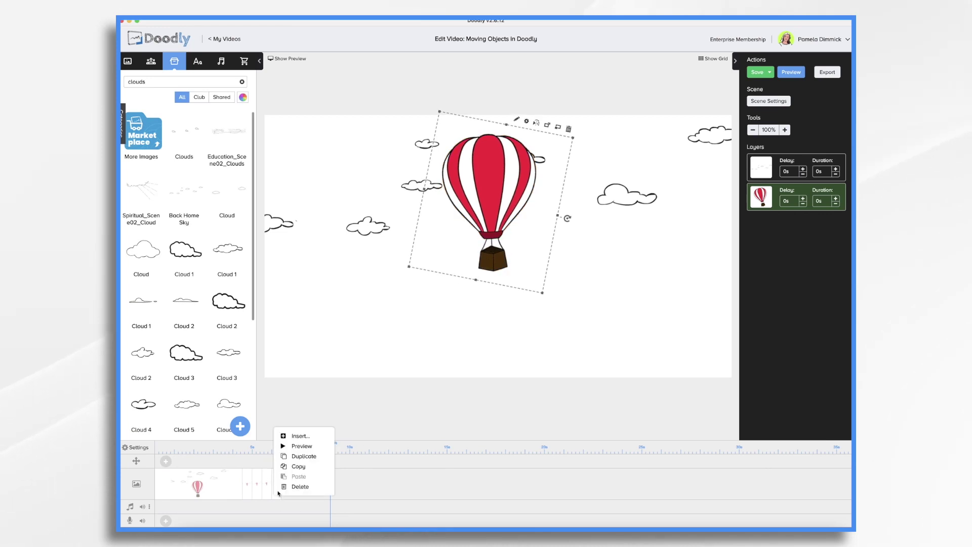
{"action": "left_click", "coordinate": [304, 457]}
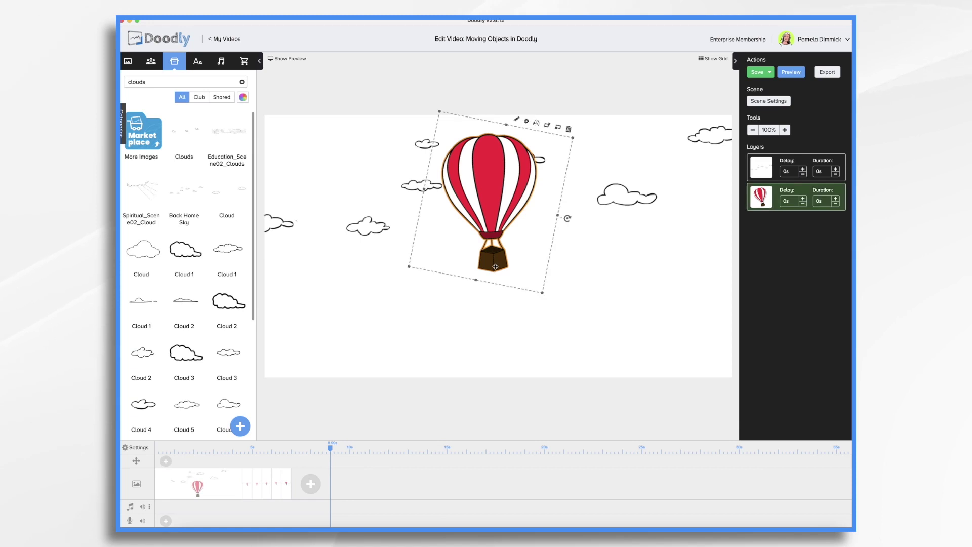
{"action": "left_click_drag", "start_coordinate": [495, 267], "coordinate": [499, 239]}
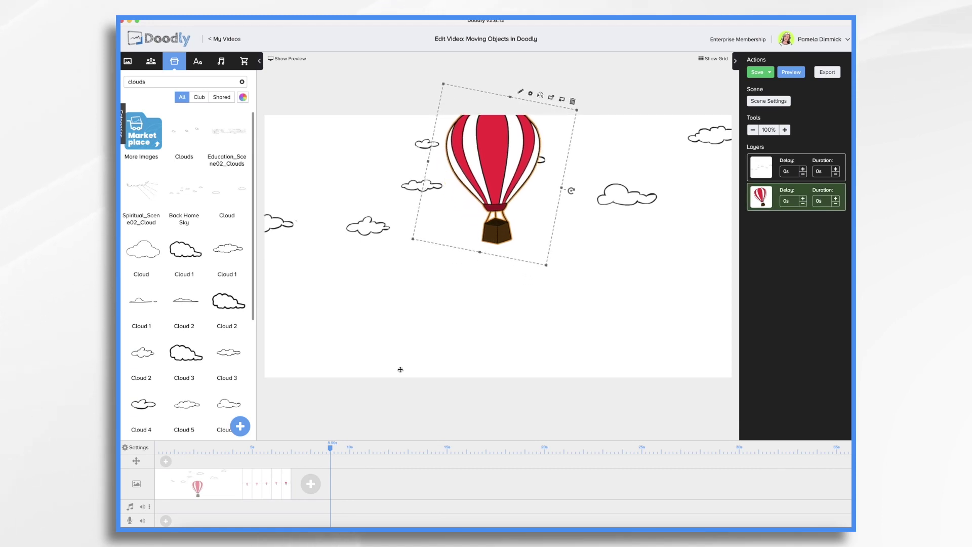
{"action": "right_click", "coordinate": [288, 498]}
{"action": "left_click", "coordinate": [304, 460]}
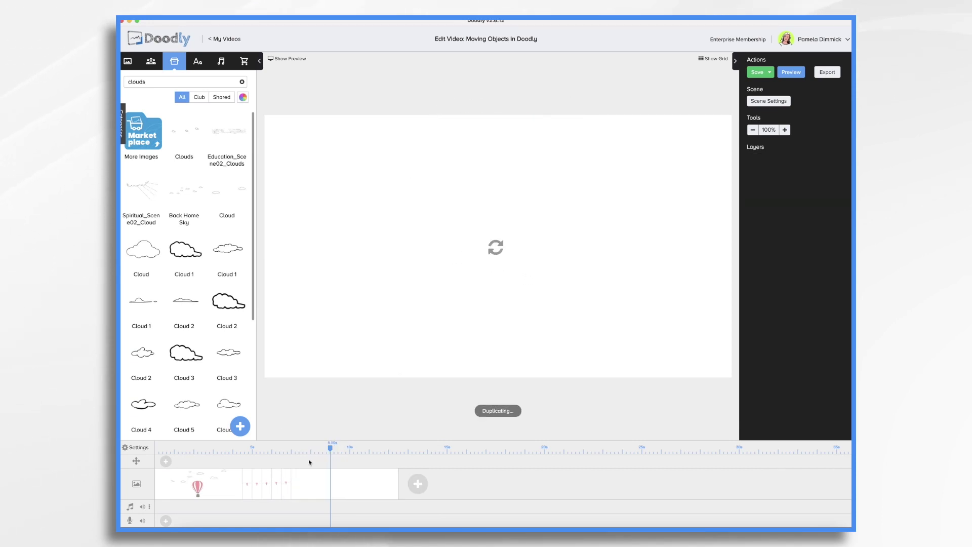
{"action": "left_click_drag", "start_coordinate": [497, 217], "coordinate": [499, 173]}
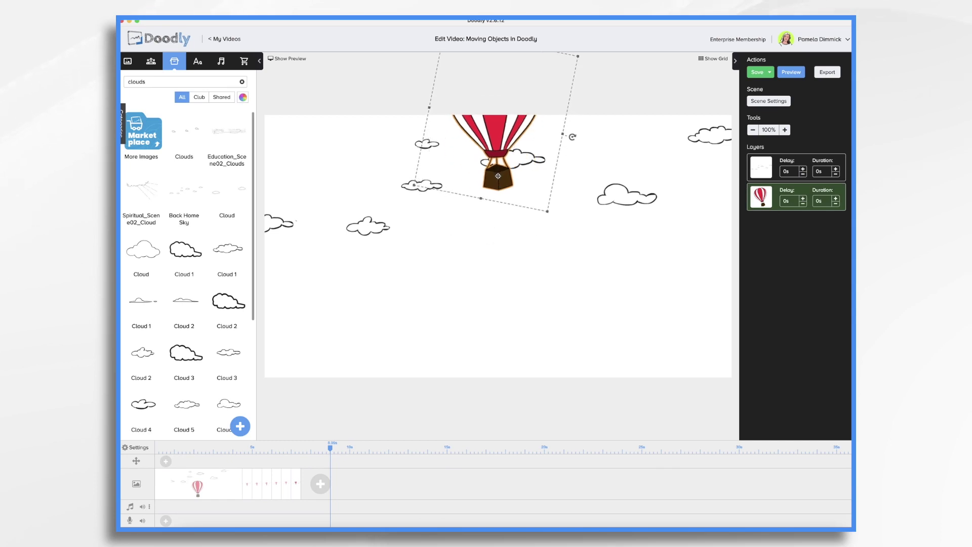
{"action": "right_click", "coordinate": [300, 492]}
{"action": "left_click", "coordinate": [306, 461]}
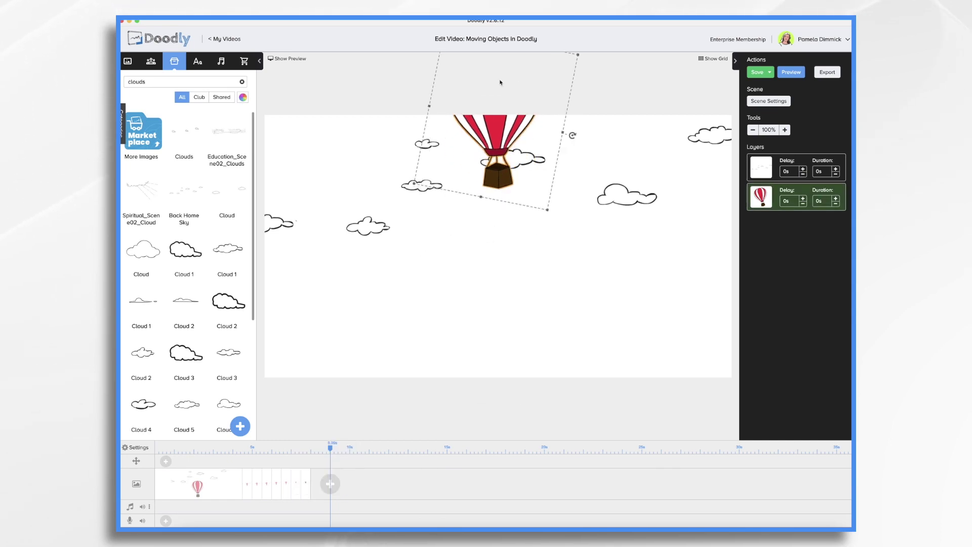
{"action": "left_click_drag", "start_coordinate": [499, 170], "coordinate": [500, 112]}
{"action": "key", "text": "super+s"}
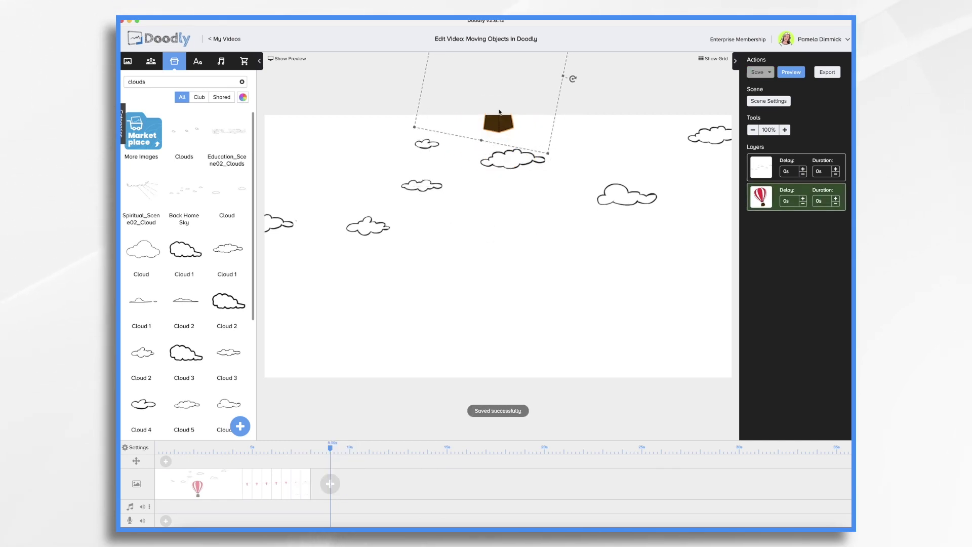
- Preview the balloon rising out of frame, then drag it back down to mid-sky
{"action": "left_click", "coordinate": [793, 73]}
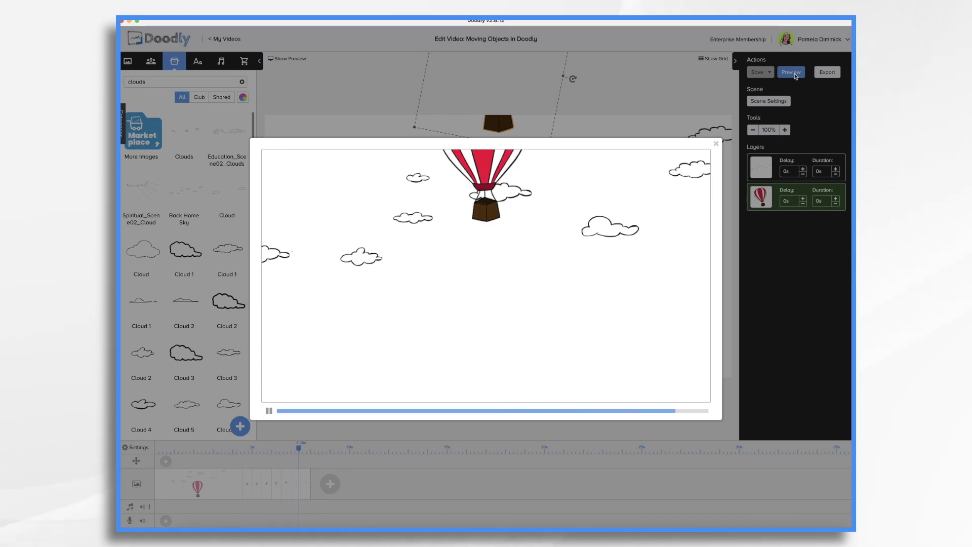
{"action": "left_click", "coordinate": [716, 144]}
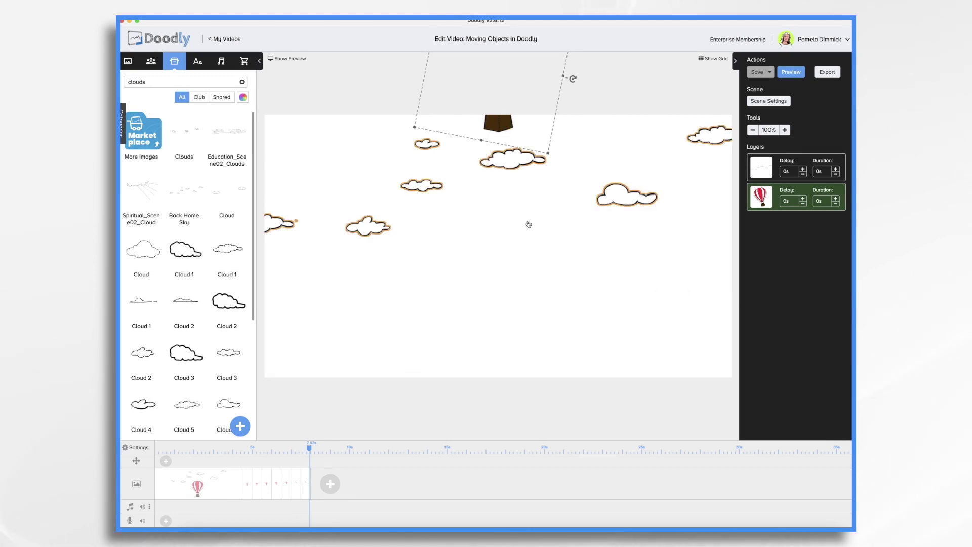
{"action": "left_click_drag", "start_coordinate": [494, 123], "coordinate": [492, 333]}
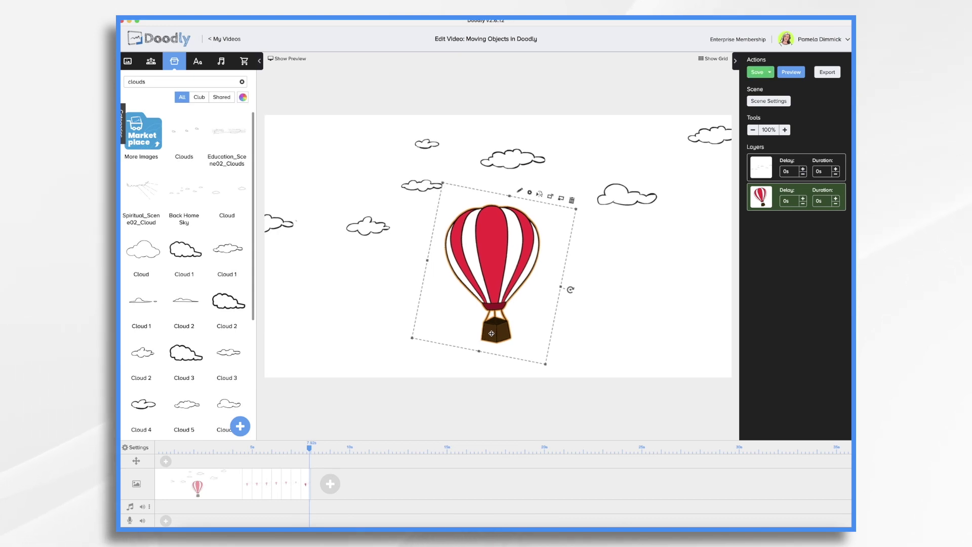
- Open the remaining single balloon scene from the timeline
{"action": "left_click", "coordinate": [255, 491]}
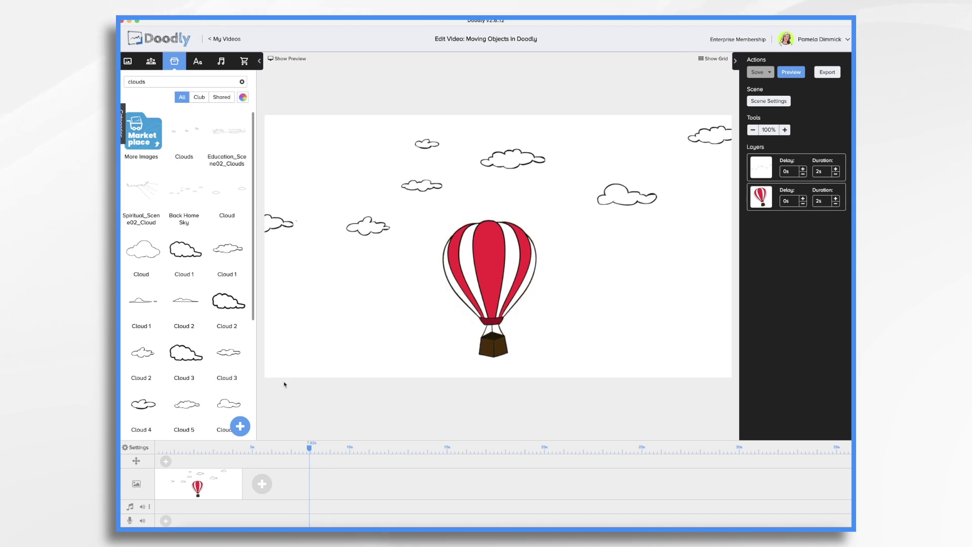
- Duplicate the balloon scene and set its balloon and clouds layers to 0s duration
{"action": "right_click", "coordinate": [223, 492]}
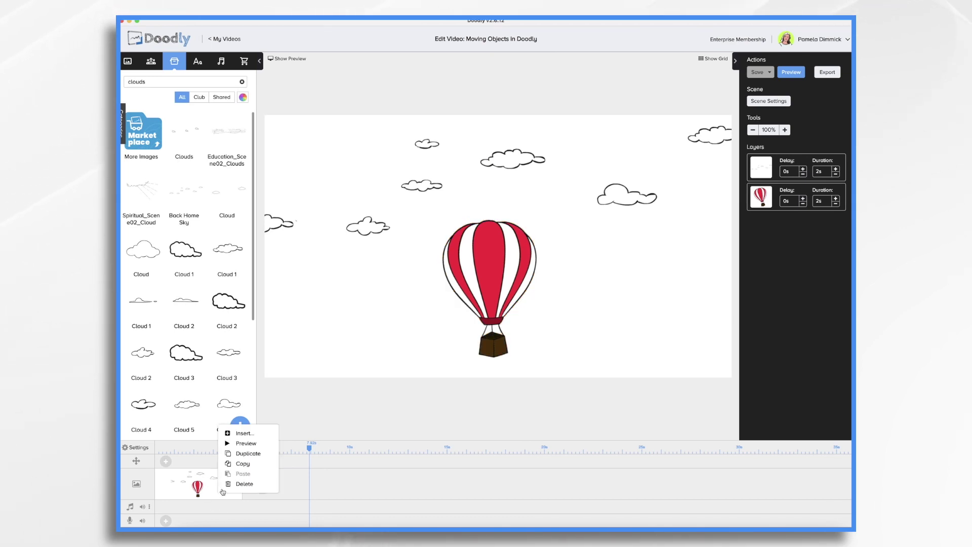
{"action": "left_click", "coordinate": [245, 456]}
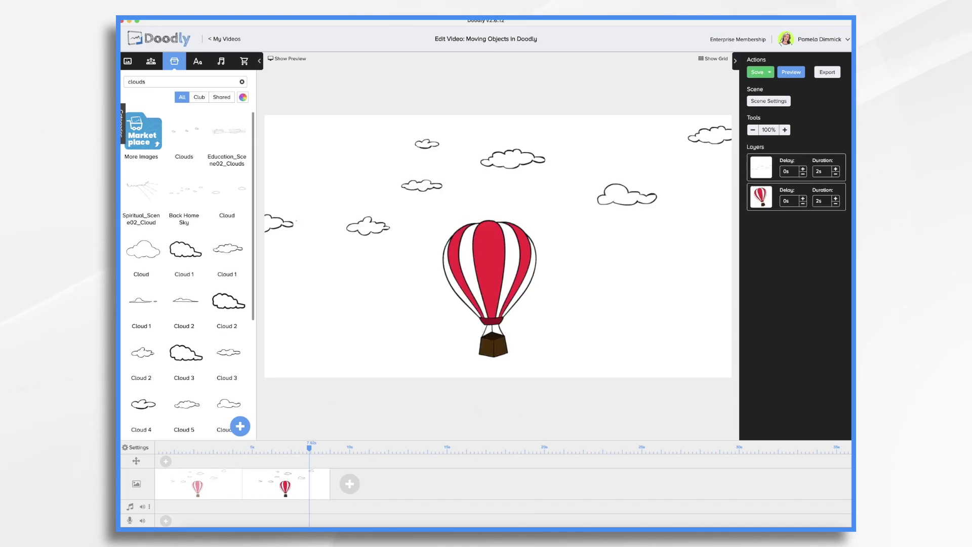
{"action": "left_click", "coordinate": [824, 202]}
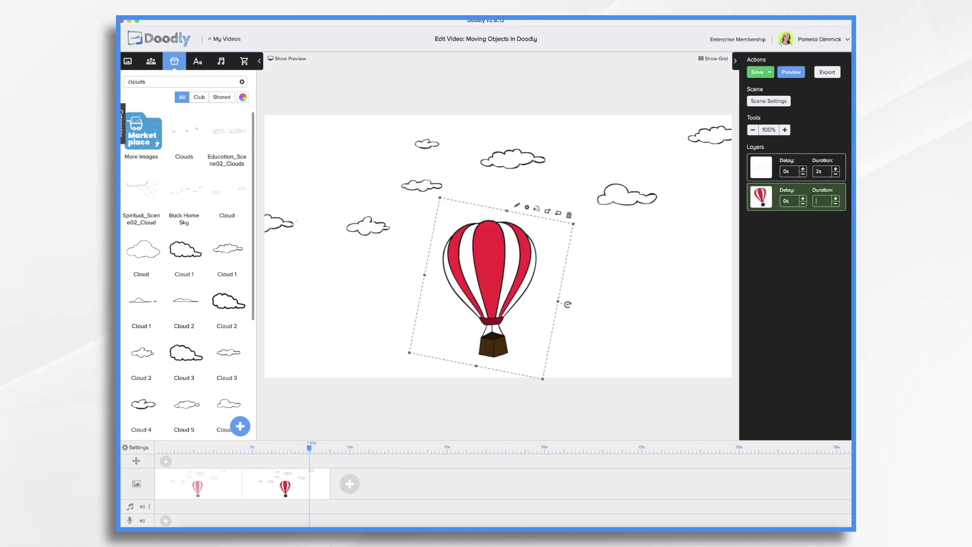
{"action": "key", "text": "Return"}
{"action": "left_click", "coordinate": [821, 173]}
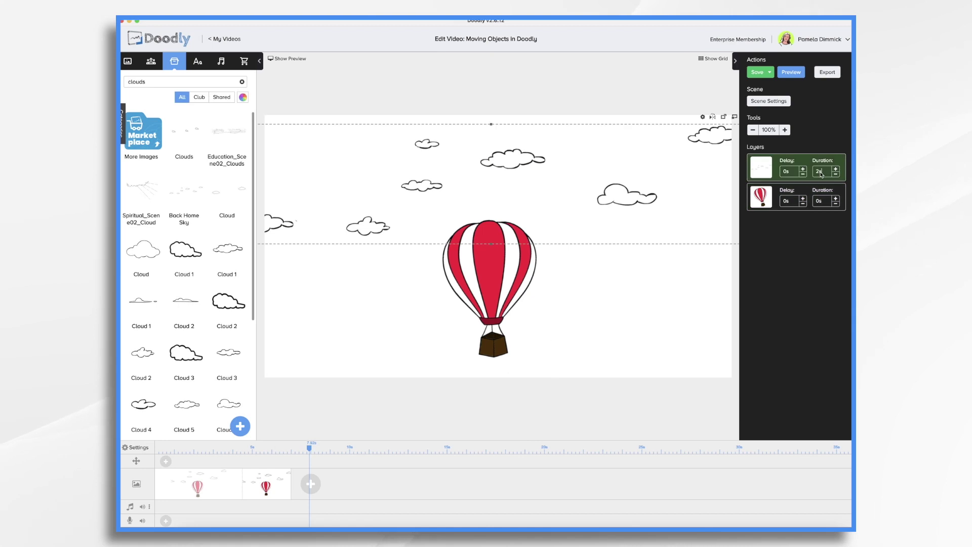
{"action": "type", "text": "0"}
{"action": "key", "text": "Return"}
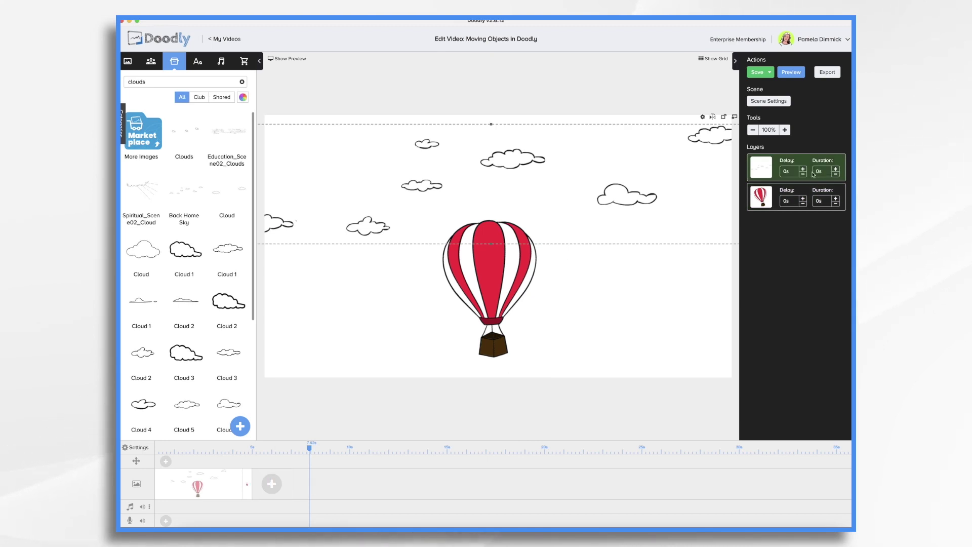
- Enlarge the balloon in successive scene copies, scaling it further with each duplicate
{"action": "left_click", "coordinate": [489, 294]}
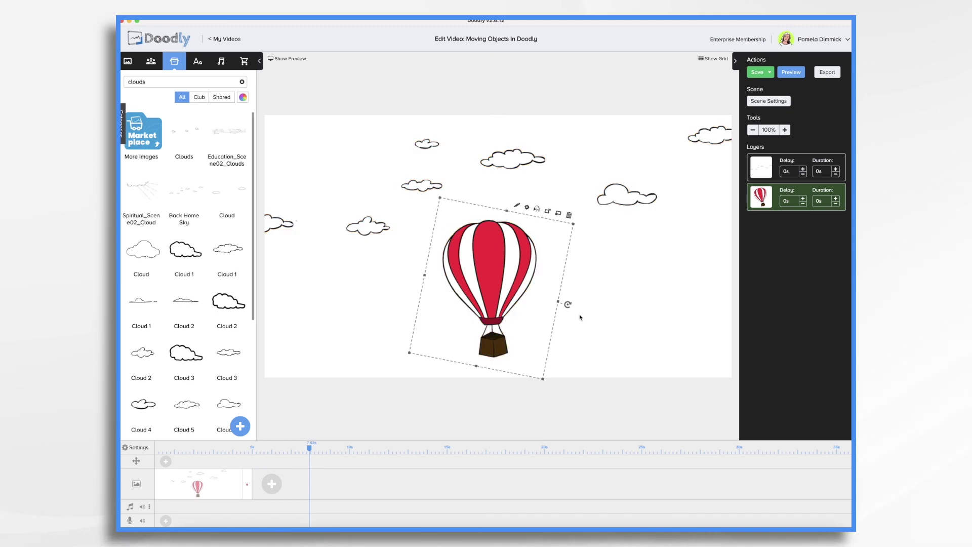
{"action": "left_click_drag", "start_coordinate": [558, 303], "coordinate": [581, 307]}
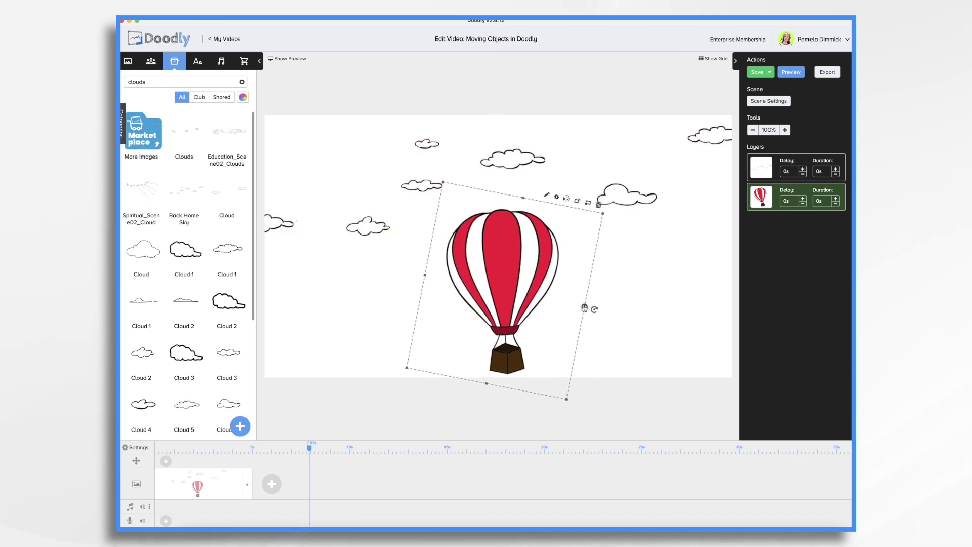
{"action": "left_click_drag", "start_coordinate": [490, 297], "coordinate": [484, 296]}
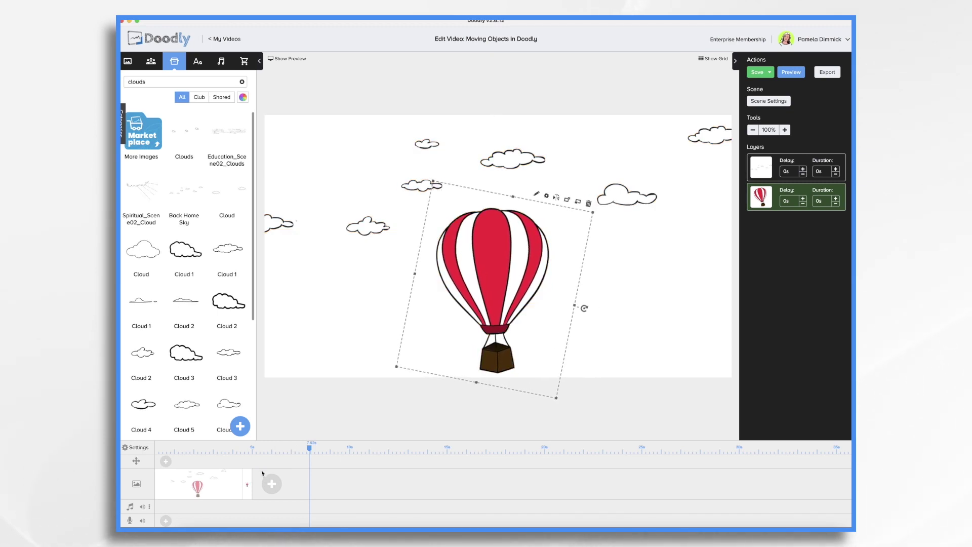
{"action": "right_click", "coordinate": [249, 495]}
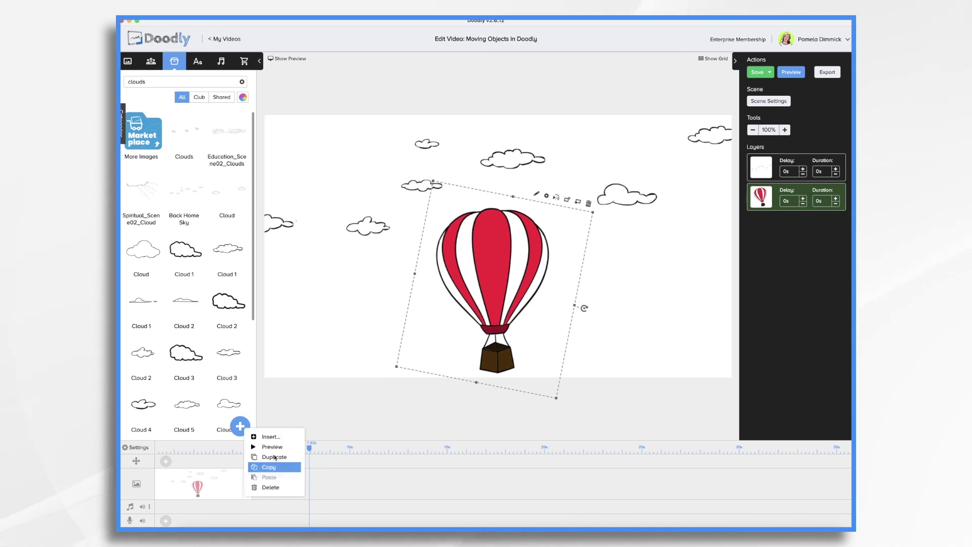
{"action": "left_click", "coordinate": [268, 449]}
{"action": "left_click", "coordinate": [547, 298]}
{"action": "left_click_drag", "start_coordinate": [576, 306], "coordinate": [734, 301]}
{"action": "right_click", "coordinate": [257, 497]}
{"action": "left_click", "coordinate": [278, 460]}
{"action": "right_click", "coordinate": [267, 486]}
{"action": "left_click", "coordinate": [283, 459]}
{"action": "left_click", "coordinate": [582, 278]}
- Add another copy and, with the canvas zoomed out to 50%, scale the balloon much larger
{"action": "right_click", "coordinate": [278, 493]}
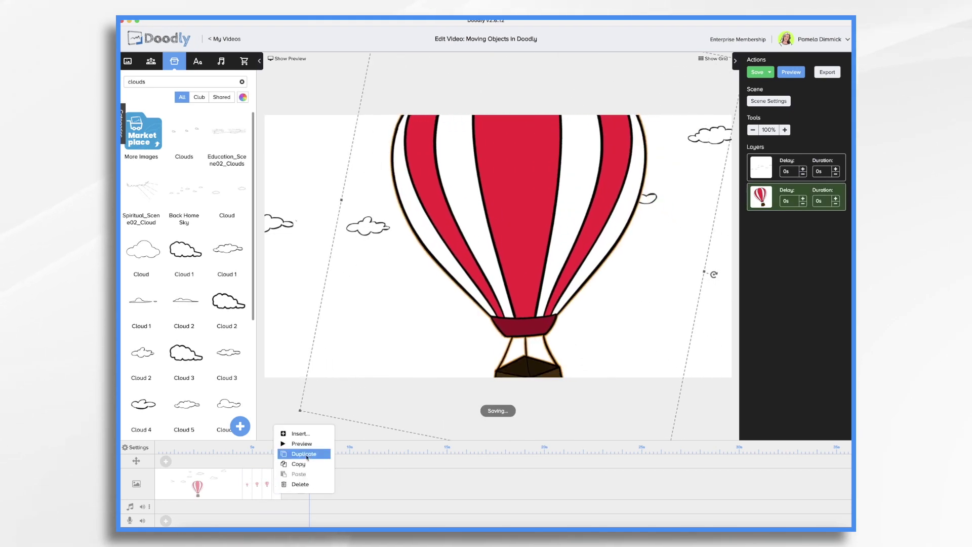
{"action": "left_click", "coordinate": [299, 456]}
{"action": "left_click", "coordinate": [530, 238]}
{"action": "left_click_drag", "start_coordinate": [706, 273], "coordinate": [733, 277]}
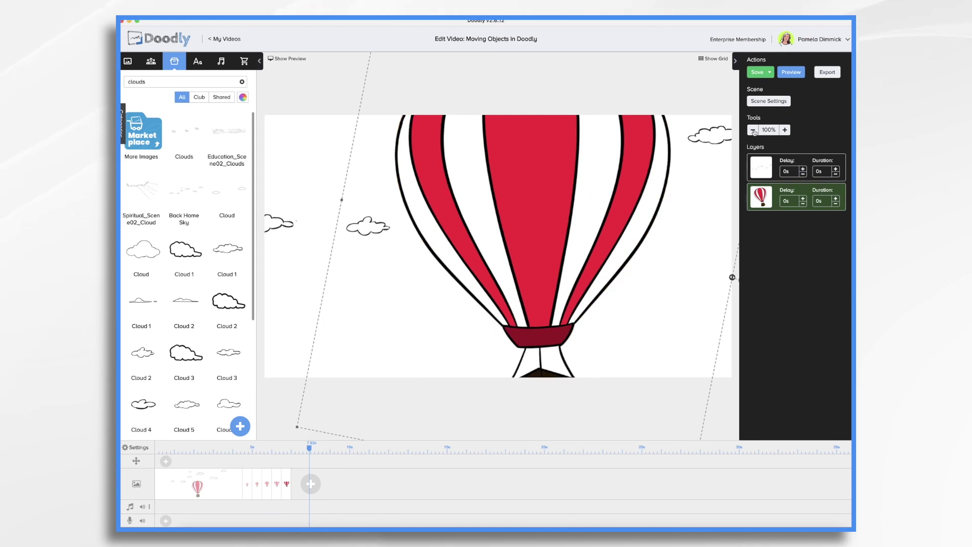
{"action": "left_click", "coordinate": [754, 130]}
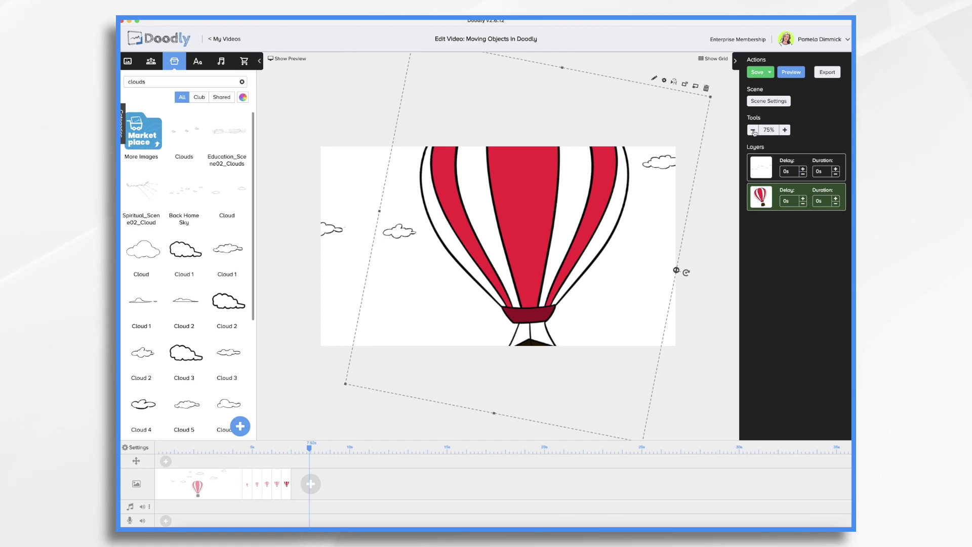
{"action": "left_click", "coordinate": [753, 130]}
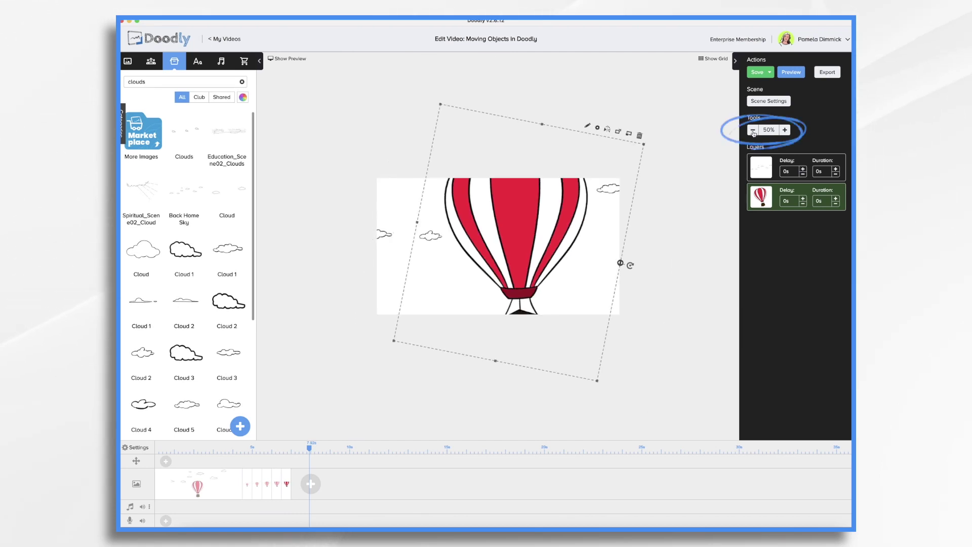
{"action": "left_click_drag", "start_coordinate": [523, 236], "coordinate": [731, 277]}
{"action": "left_click_drag", "start_coordinate": [719, 319], "coordinate": [715, 294]}
- Add two more copies at 25% zoom, enlarging the balloon until only stripes show, then preview
{"action": "right_click", "coordinate": [287, 499]}
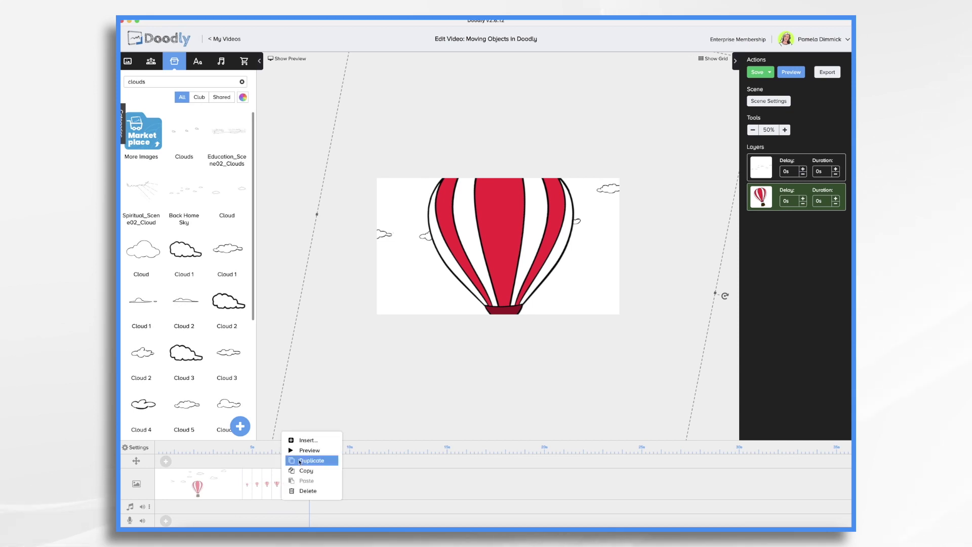
{"action": "left_click", "coordinate": [301, 460]}
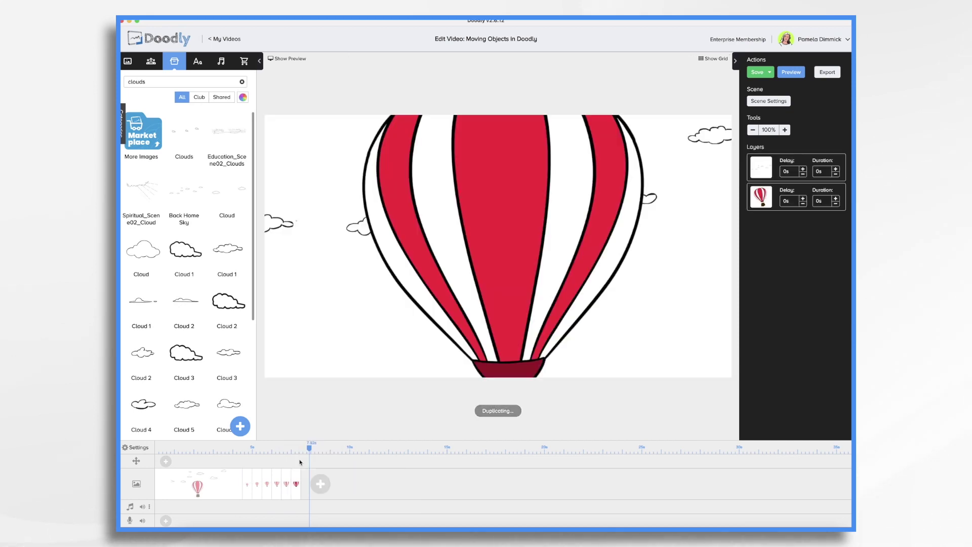
{"action": "left_click", "coordinate": [753, 130]}
{"action": "left_click", "coordinate": [754, 130]}
{"action": "left_click", "coordinate": [495, 264]}
{"action": "scroll", "coordinate": [503, 255], "scroll_direction": "up", "scroll_amount": 5}
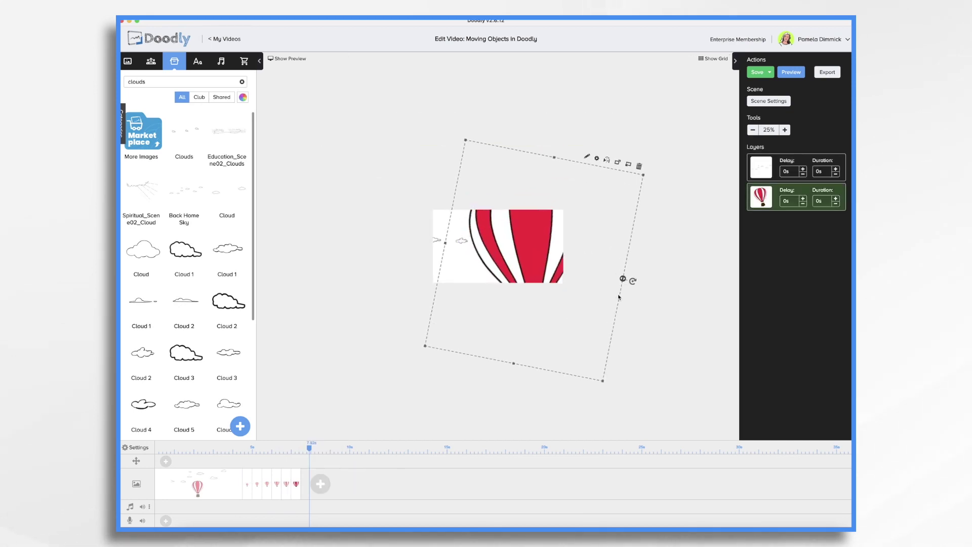
{"action": "right_click", "coordinate": [299, 486]}
{"action": "left_click", "coordinate": [322, 453]}
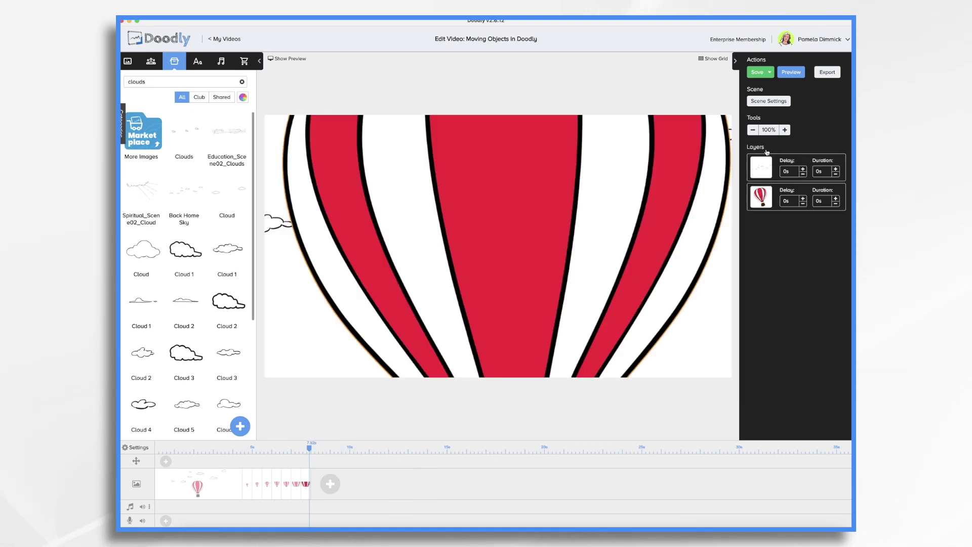
{"action": "left_click_drag", "start_coordinate": [596, 279], "coordinate": [636, 299]}
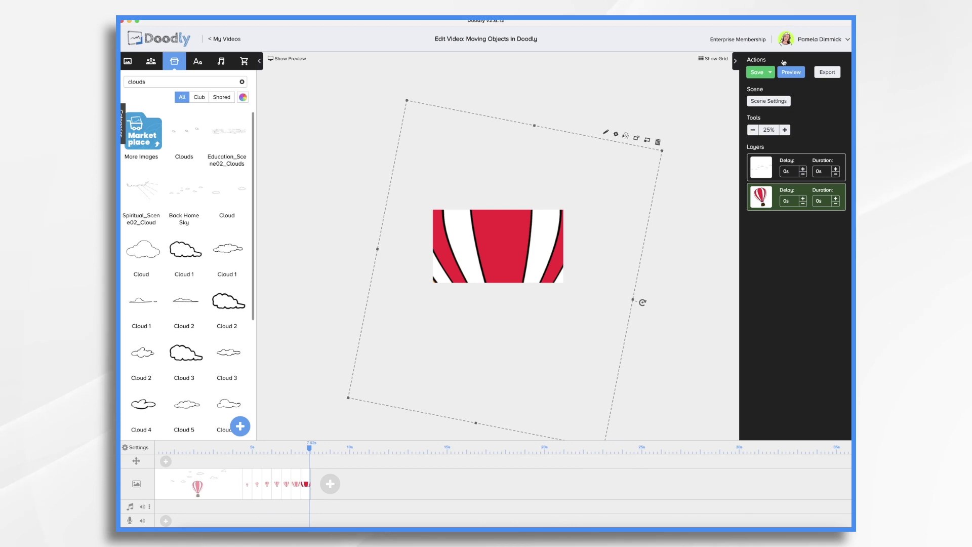
{"action": "left_click", "coordinate": [794, 73]}
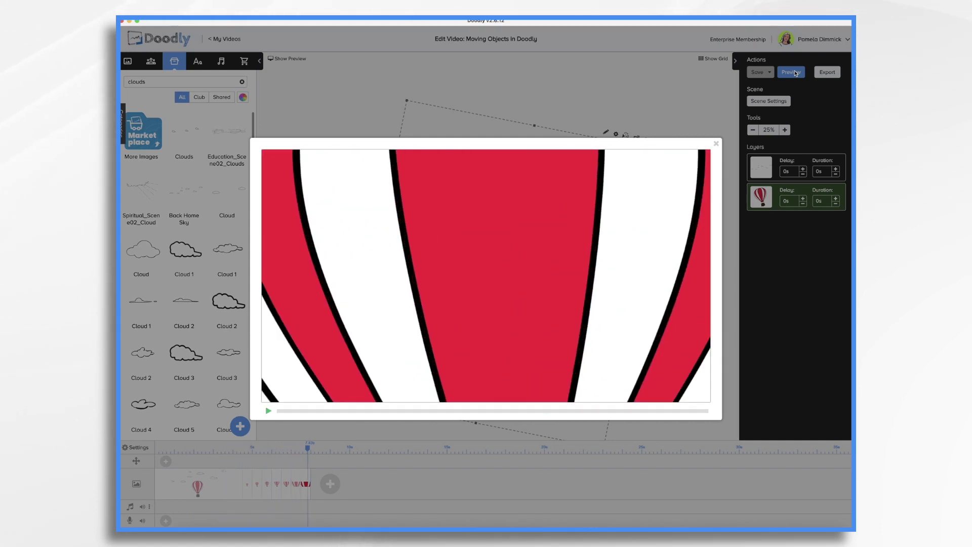
{"action": "left_click", "coordinate": [716, 144]}
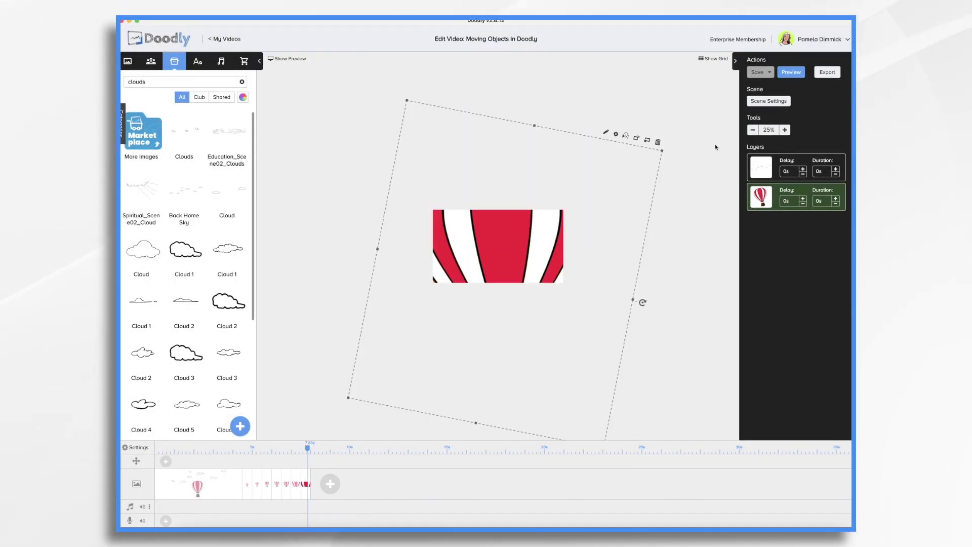
- Add a new text scene, clear its placeholder text, and bring up the question-mark scene's options
{"action": "left_click", "coordinate": [330, 486]}
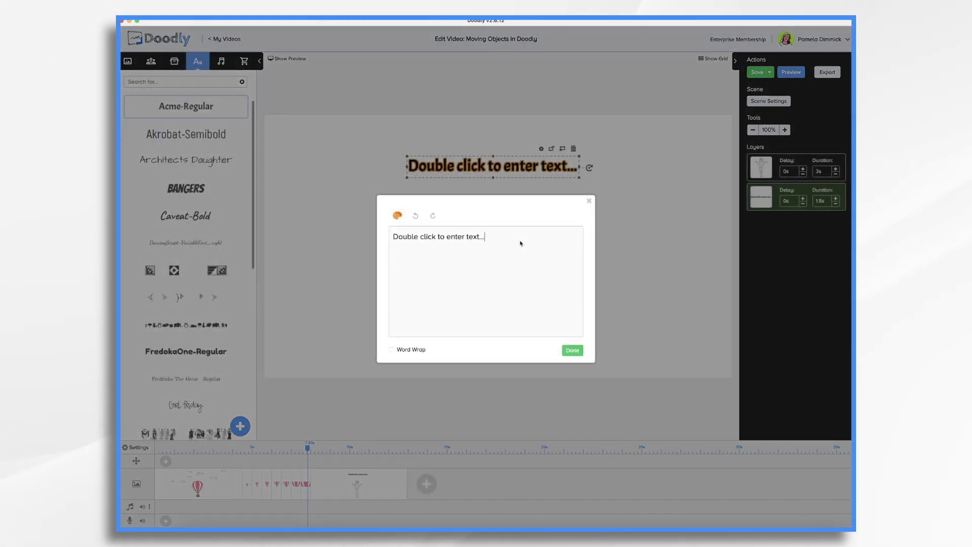
{"action": "key", "text": "super+a"}
{"action": "key", "text": "BackSpace"}
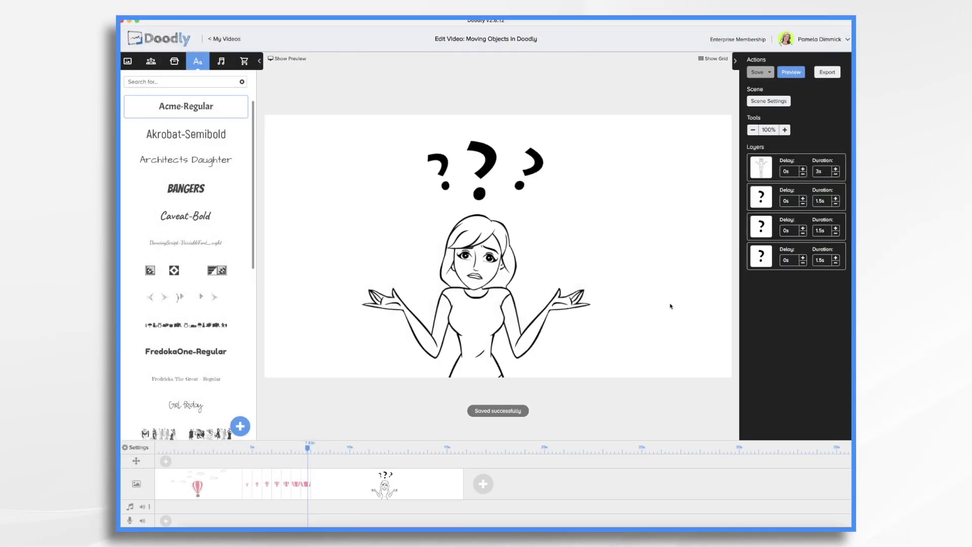
{"action": "right_click", "coordinate": [404, 482]}
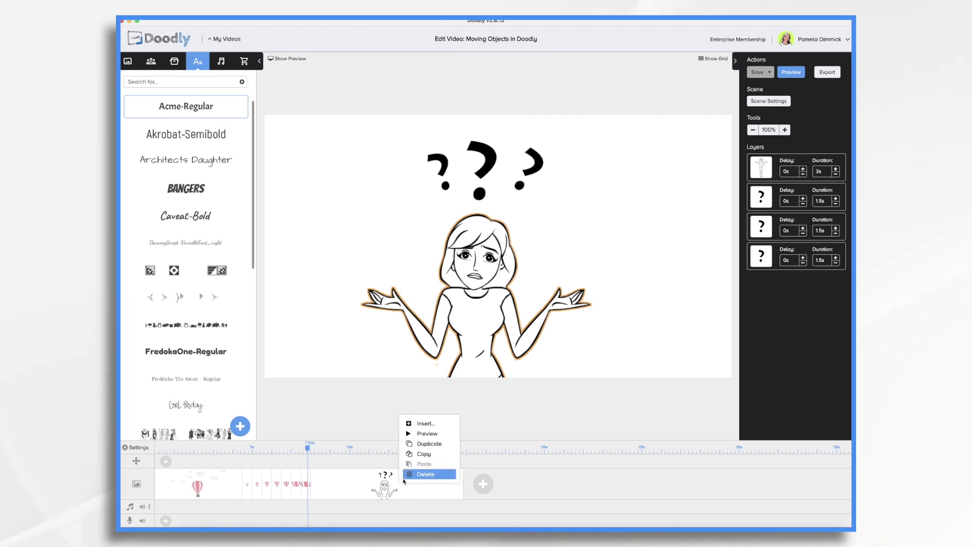
- Duplicate the question-mark scene and apply its scene settings with no exit animation
{"action": "left_click", "coordinate": [424, 444]}
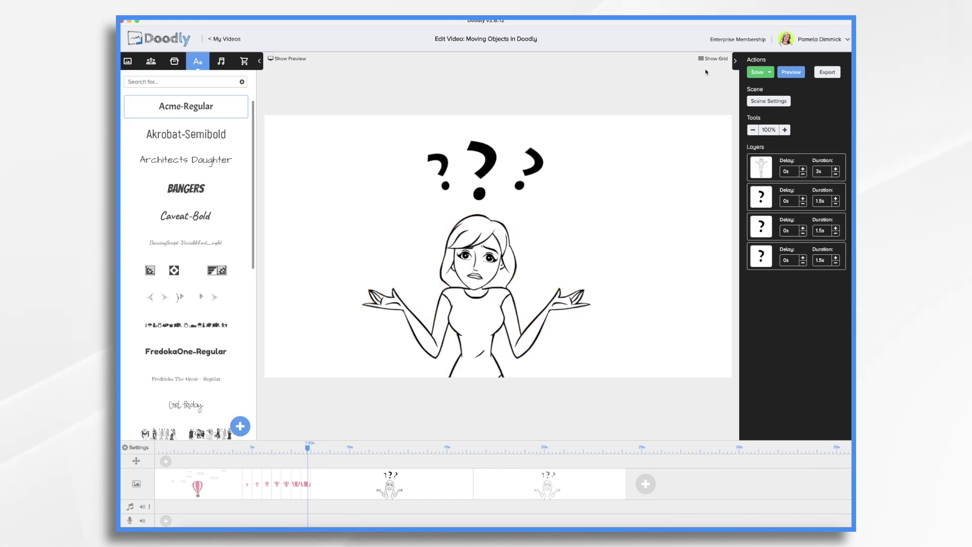
{"action": "left_click", "coordinate": [773, 101]}
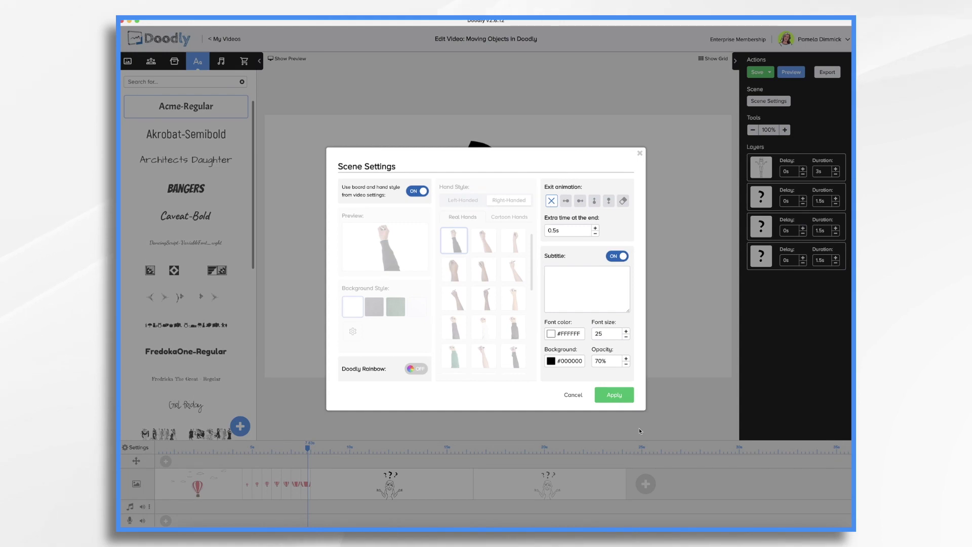
{"action": "left_click", "coordinate": [620, 397]}
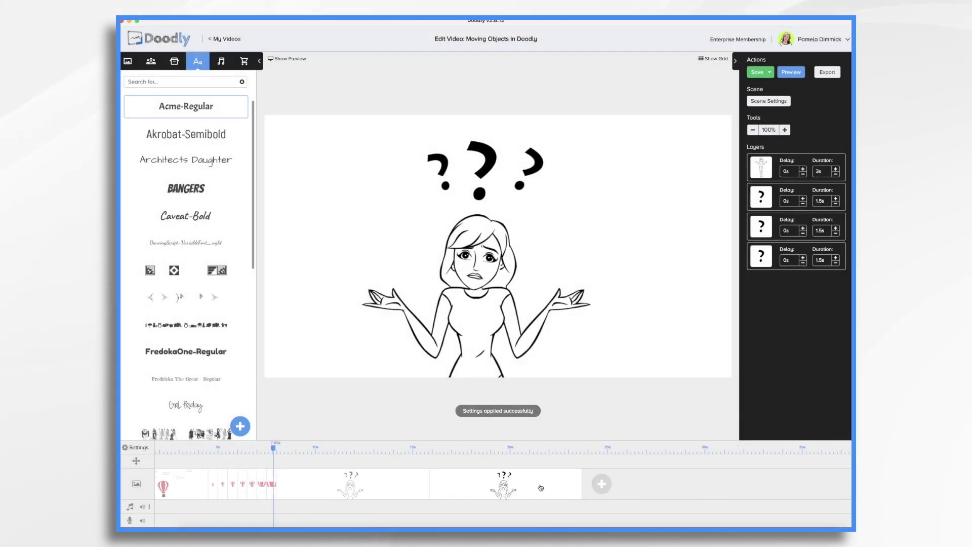
- Set the Duration of the woman layer and the first question-mark layer to 0
{"action": "left_click", "coordinate": [824, 174]}
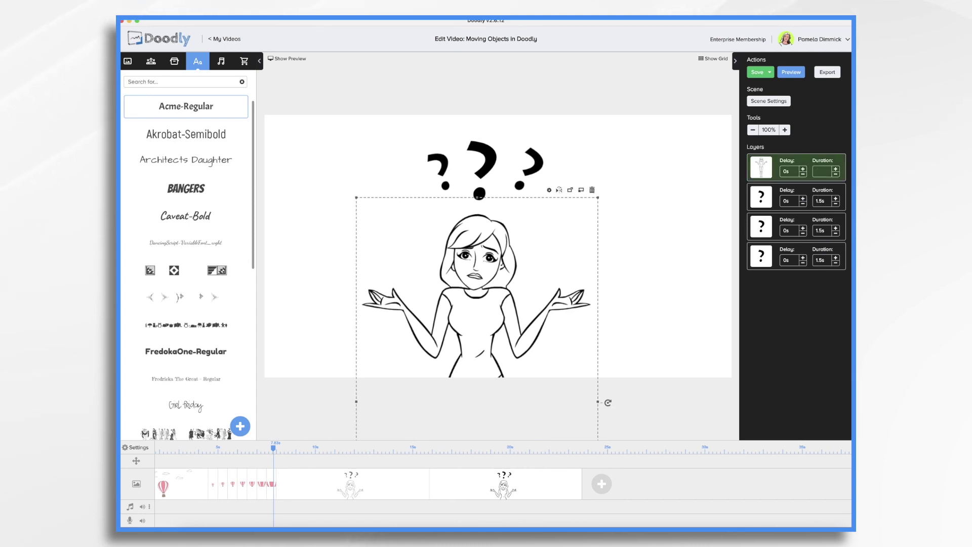
{"action": "type", "text": "0s"}
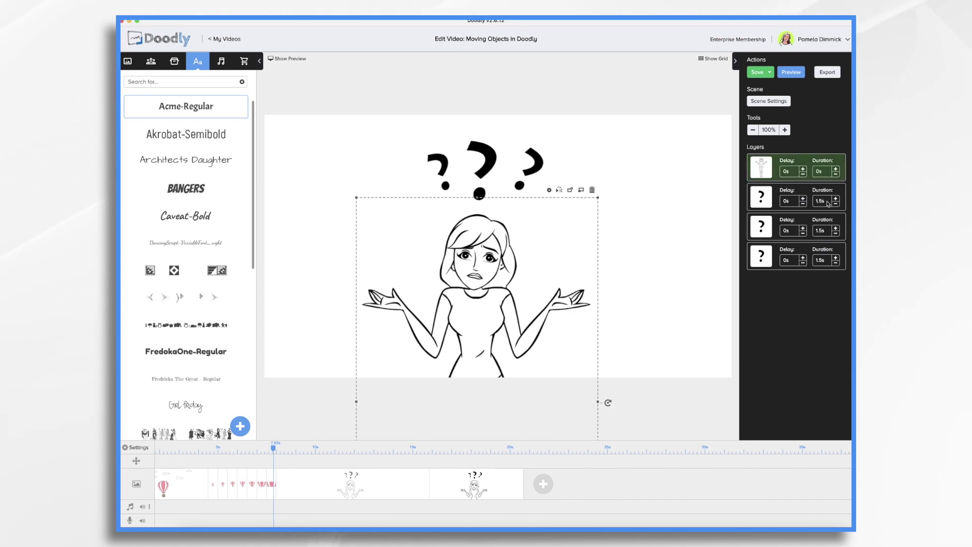
{"action": "left_click", "coordinate": [824, 201]}
{"action": "type", "text": "1."}
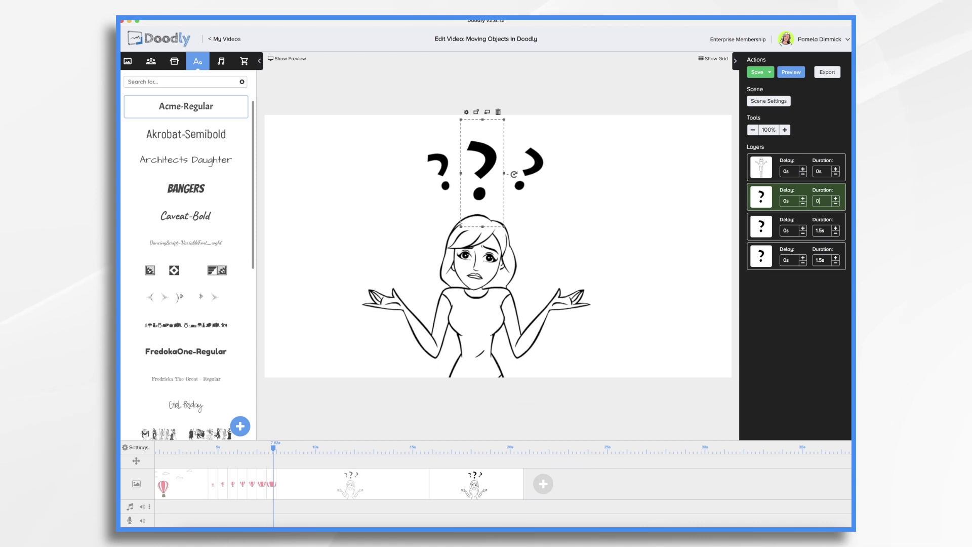
{"action": "key", "text": "BackSpace"}
{"action": "key", "text": "BackSpace"}
{"action": "type", "text": "0"}
{"action": "key", "text": "Return"}
- Set the Duration of the remaining two question-mark layers to 0
{"action": "left_click", "coordinate": [825, 230]}
{"action": "key", "text": "BackSpace"}
{"action": "key", "text": "BackSpace"}
{"action": "key", "text": "BackSpace"}
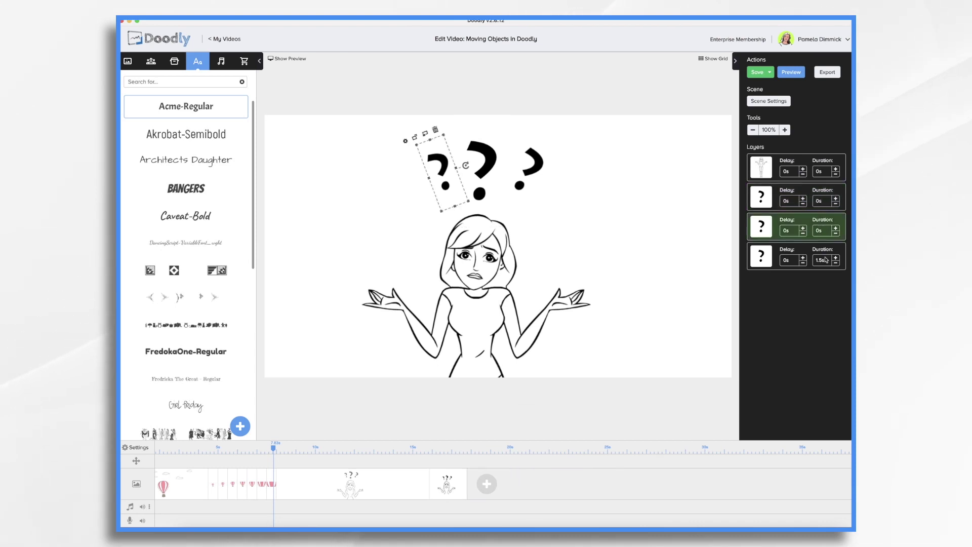
{"action": "type", "text": "0"}
{"action": "key", "text": "Return"}
{"action": "left_click", "coordinate": [824, 260]}
{"action": "key", "text": "BackSpace"}
{"action": "key", "text": "BackSpace"}
{"action": "key", "text": "BackSpace"}
{"action": "type", "text": "0"}
{"action": "key", "text": "Return"}
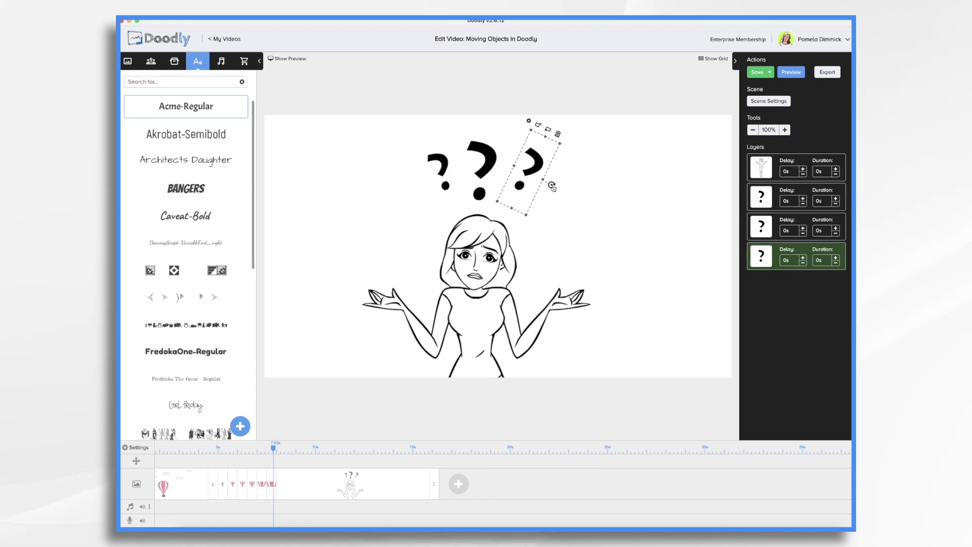
- Rotate the right and left question marks to stand more upright
{"action": "left_click_drag", "start_coordinate": [552, 187], "coordinate": [554, 181]}
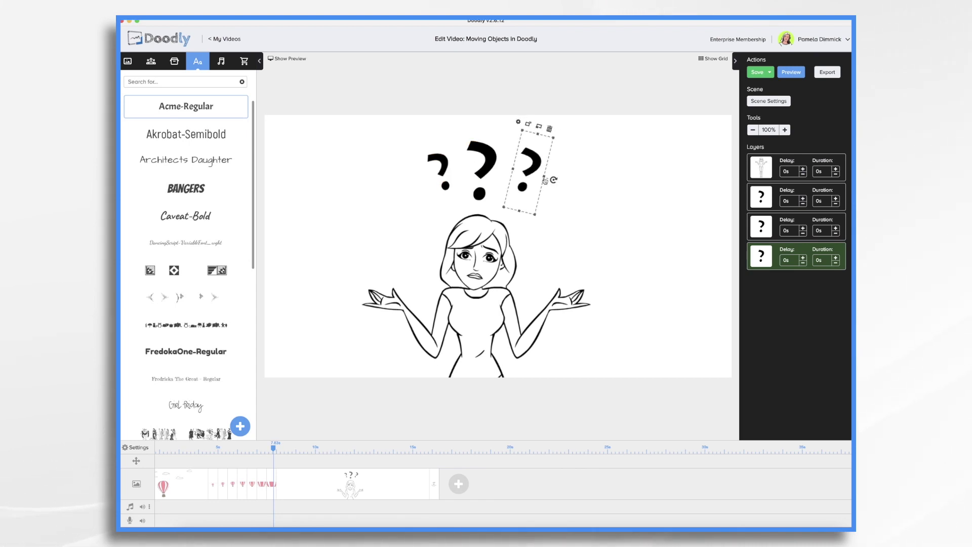
{"action": "left_click", "coordinate": [443, 165]}
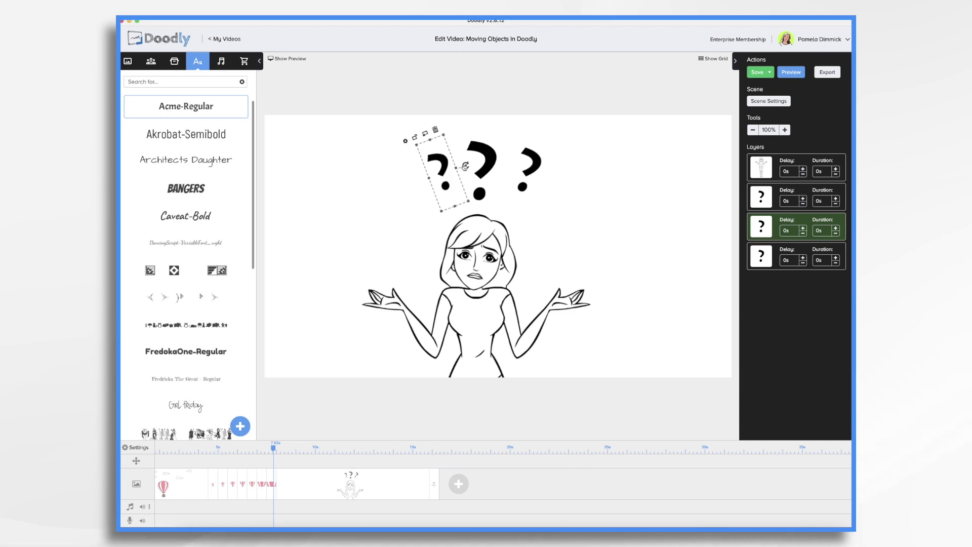
{"action": "left_click_drag", "start_coordinate": [465, 166], "coordinate": [516, 173]}
{"action": "left_click", "coordinate": [482, 173]}
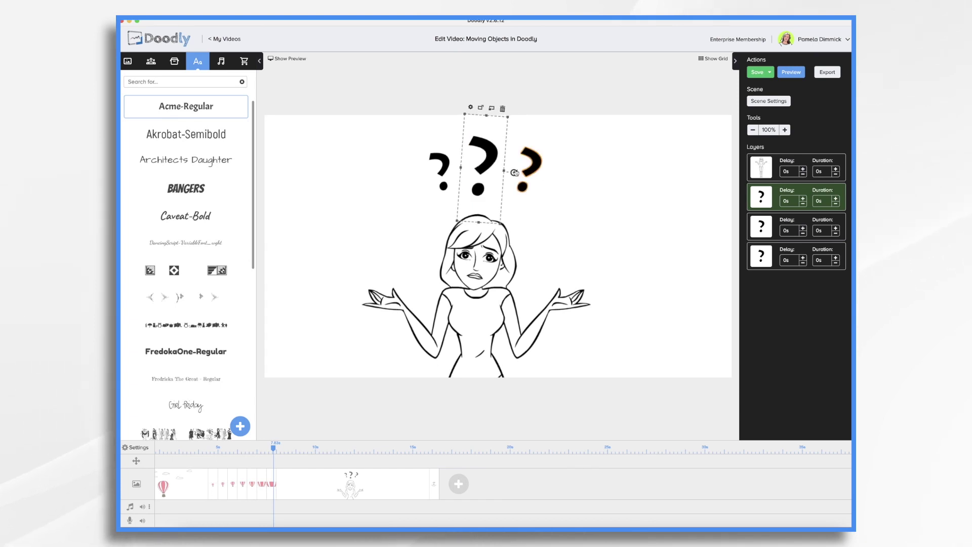
- Duplicate the short scene, then retilt, raise, enlarge and shift its question marks
{"action": "right_click", "coordinate": [437, 493]}
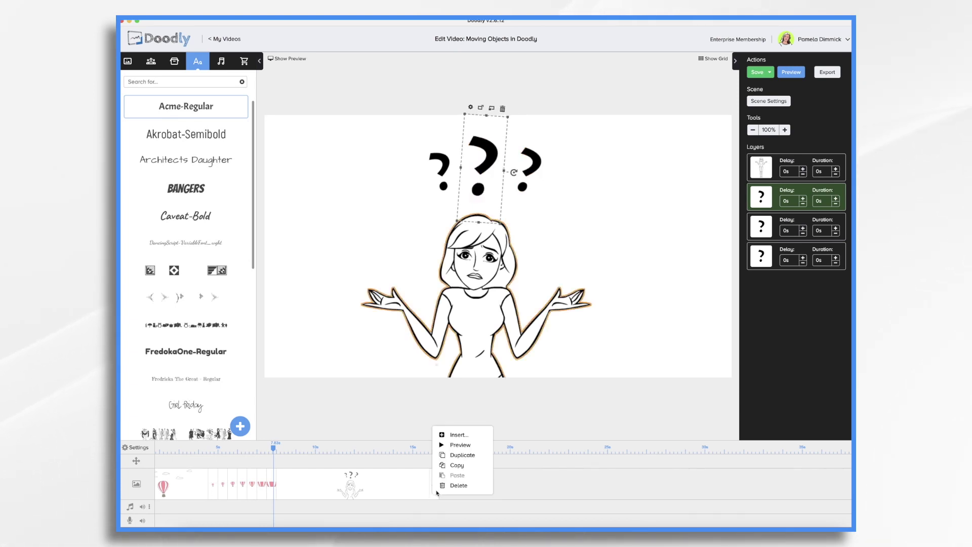
{"action": "left_click", "coordinate": [452, 457]}
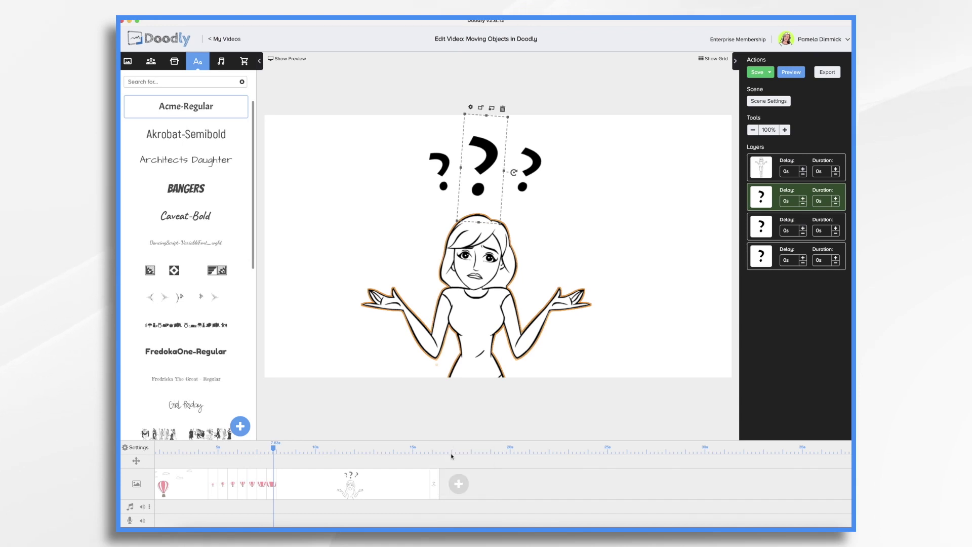
{"action": "left_click", "coordinate": [445, 166]}
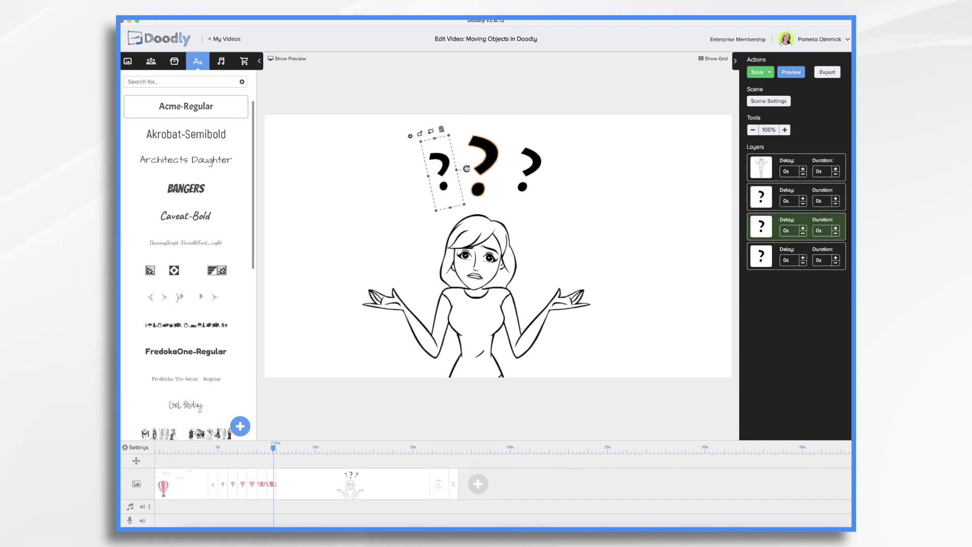
{"action": "left_click_drag", "start_coordinate": [466, 168], "coordinate": [465, 164]}
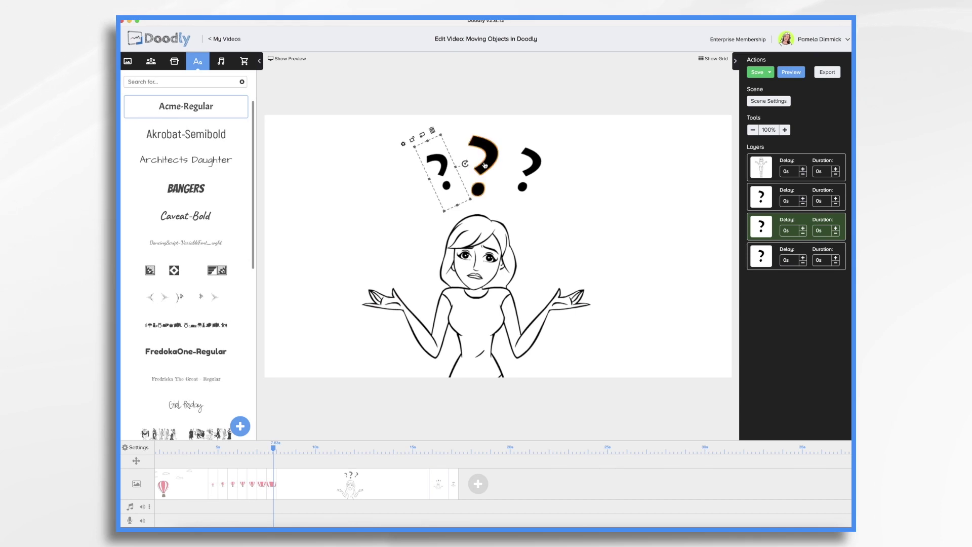
{"action": "left_click", "coordinate": [485, 162]}
{"action": "left_click_drag", "start_coordinate": [490, 149], "coordinate": [513, 164]}
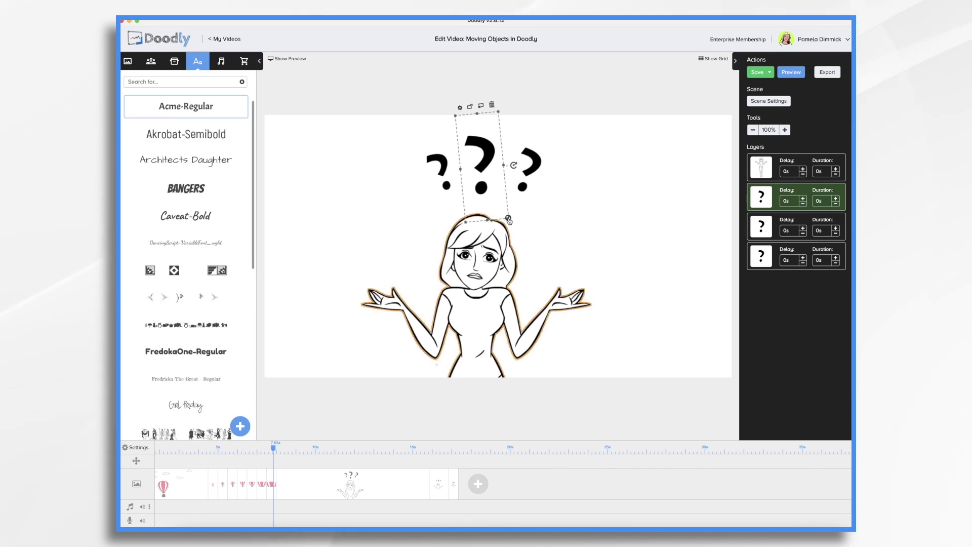
{"action": "left_click_drag", "start_coordinate": [509, 219], "coordinate": [516, 232]}
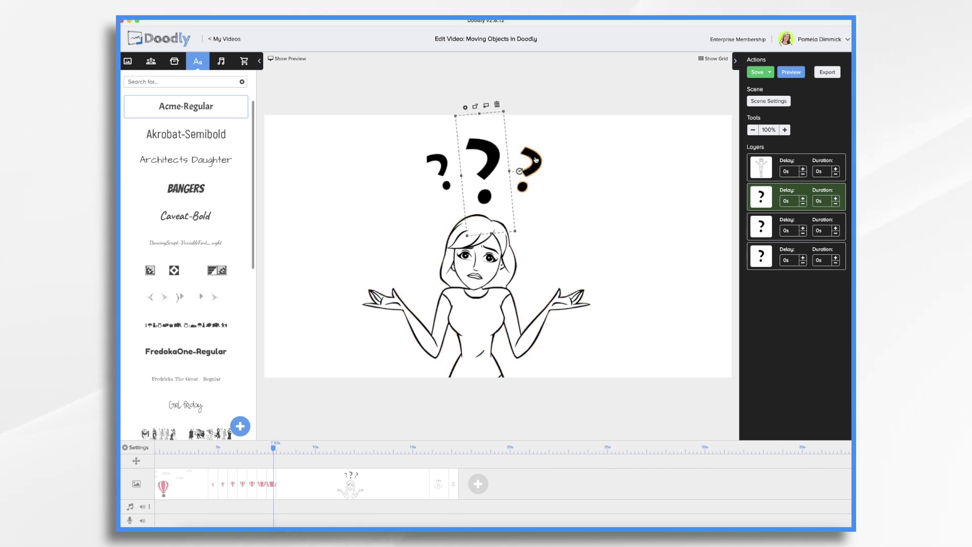
{"action": "left_click", "coordinate": [536, 160]}
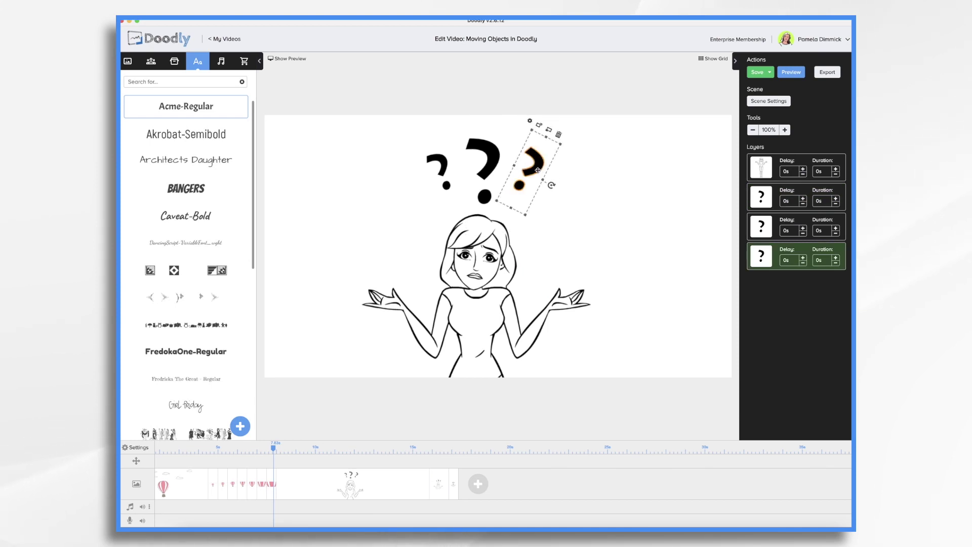
{"action": "left_click_drag", "start_coordinate": [538, 171], "coordinate": [538, 172]}
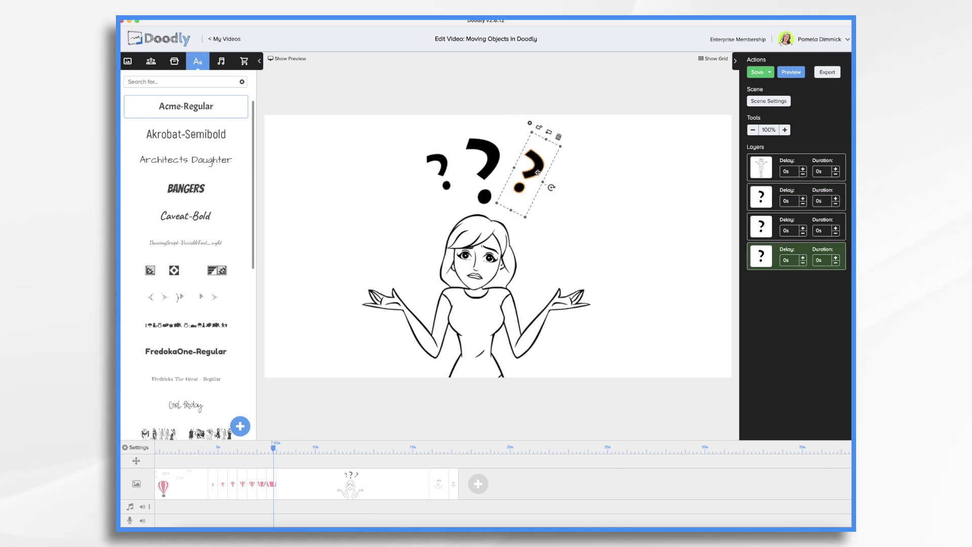
- Duplicate the latest question-mark scene and select each of its three question marks
{"action": "right_click", "coordinate": [457, 497]}
{"action": "left_click", "coordinate": [477, 463]}
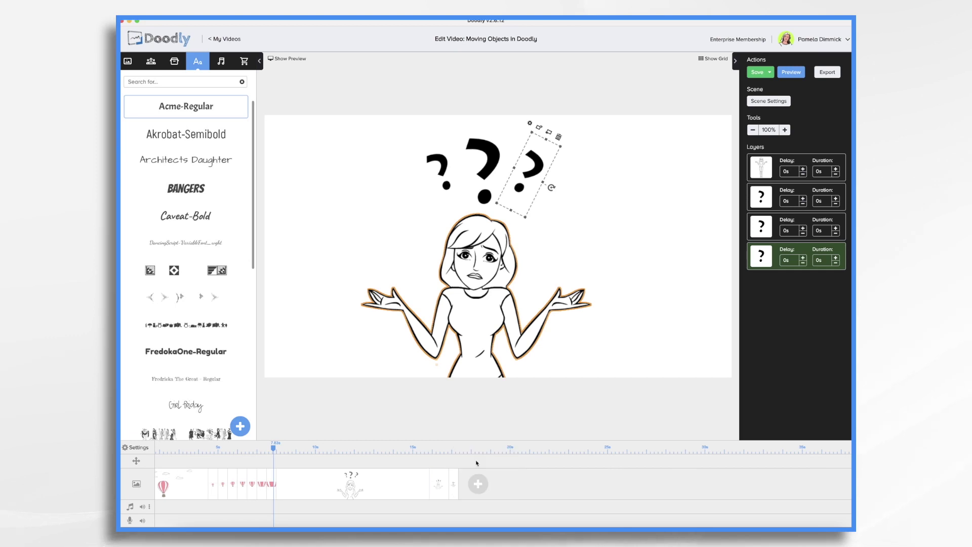
{"action": "left_click", "coordinate": [439, 171]}
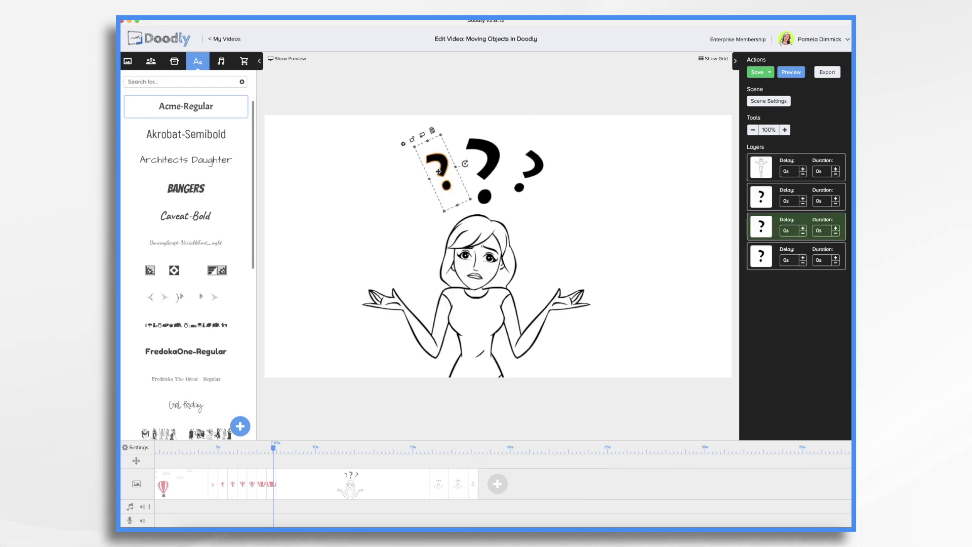
{"action": "left_click", "coordinate": [471, 162]}
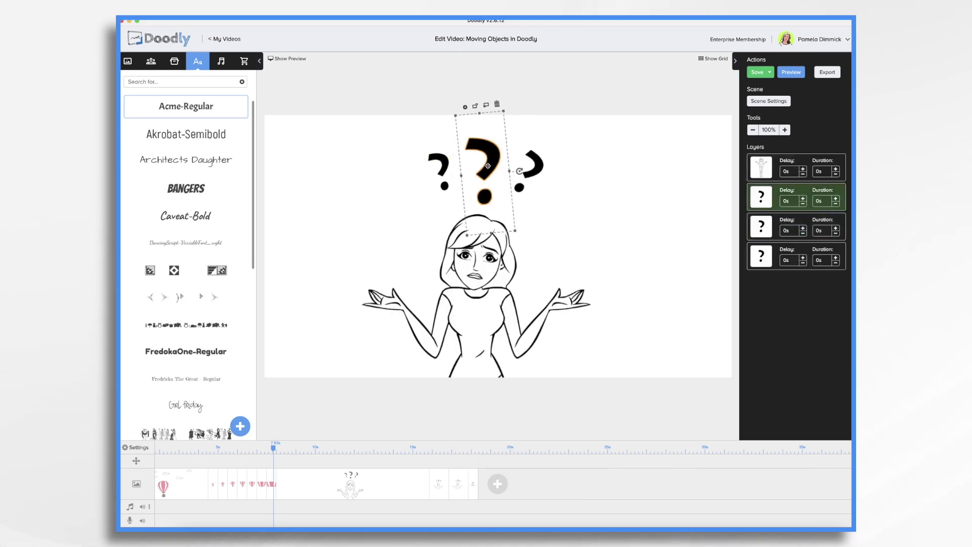
{"action": "left_click", "coordinate": [540, 174]}
- Add one more copy of the scene, select its question marks, and save the video
{"action": "right_click", "coordinate": [470, 494]}
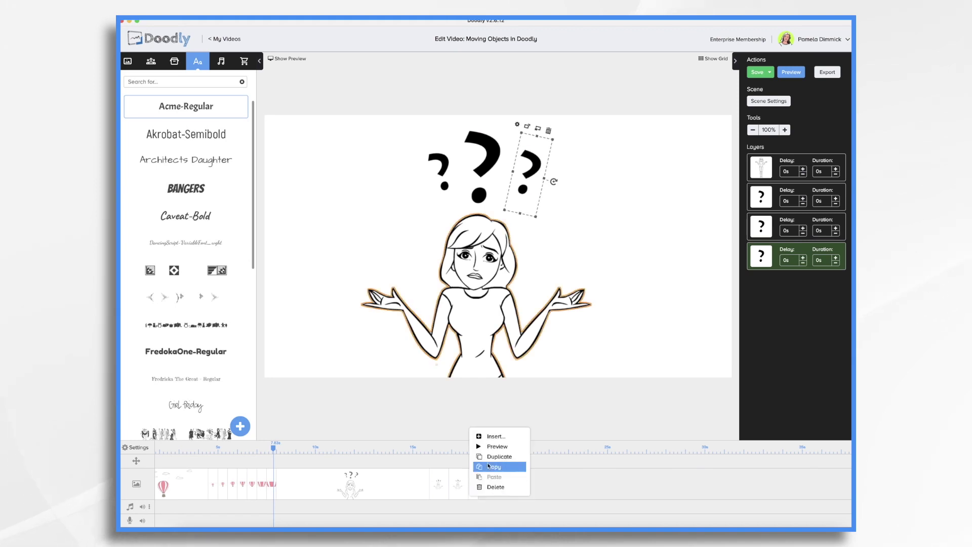
{"action": "left_click", "coordinate": [489, 466]}
{"action": "left_click", "coordinate": [439, 170]}
{"action": "left_click", "coordinate": [487, 152]}
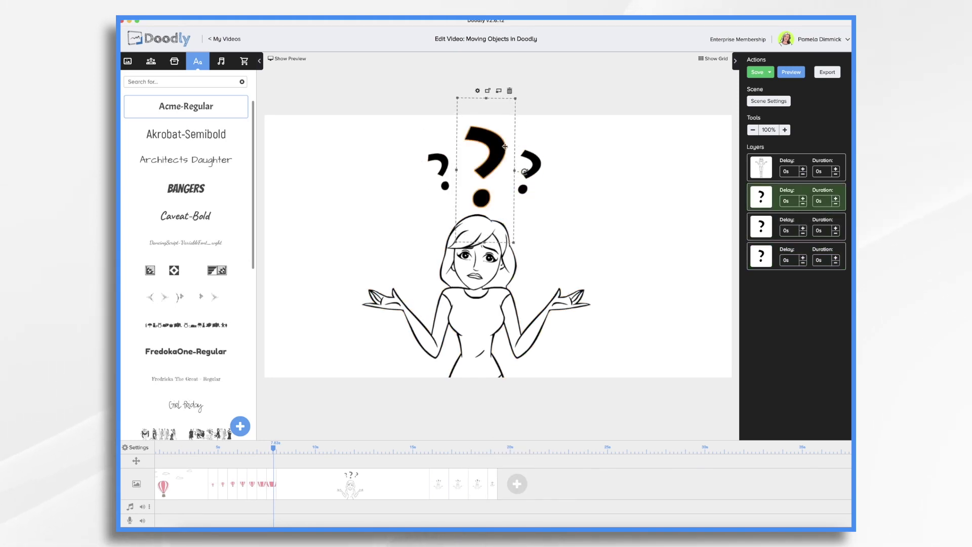
{"action": "left_click", "coordinate": [530, 165]}
{"action": "key", "text": "super+s"}
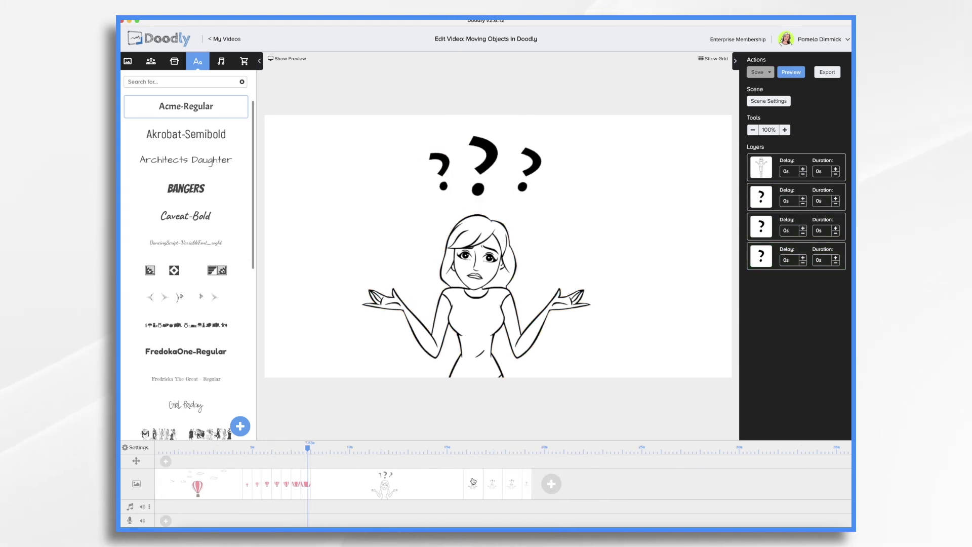
- Apply scene settings to the question-mark scene and to one of its short copies
{"action": "left_click", "coordinate": [772, 103]}
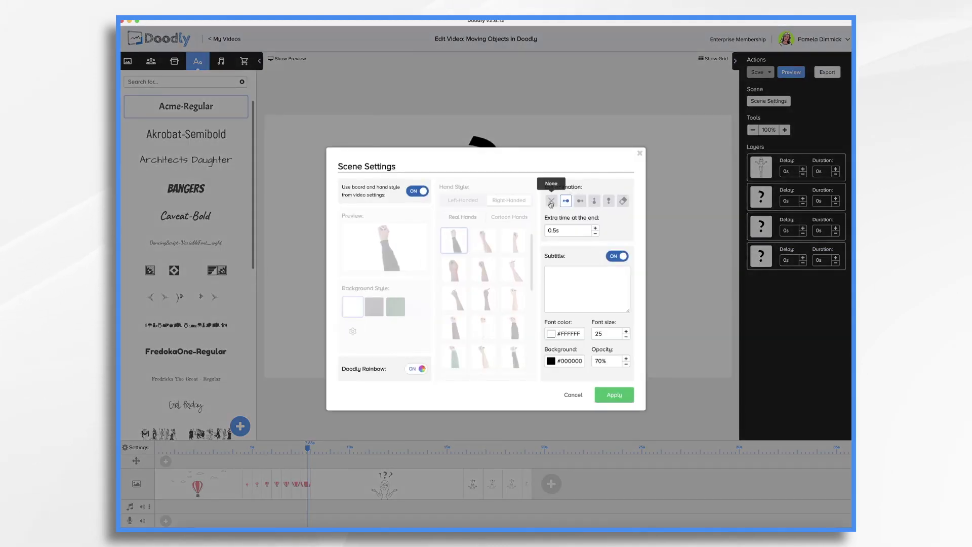
{"action": "left_click", "coordinate": [622, 397]}
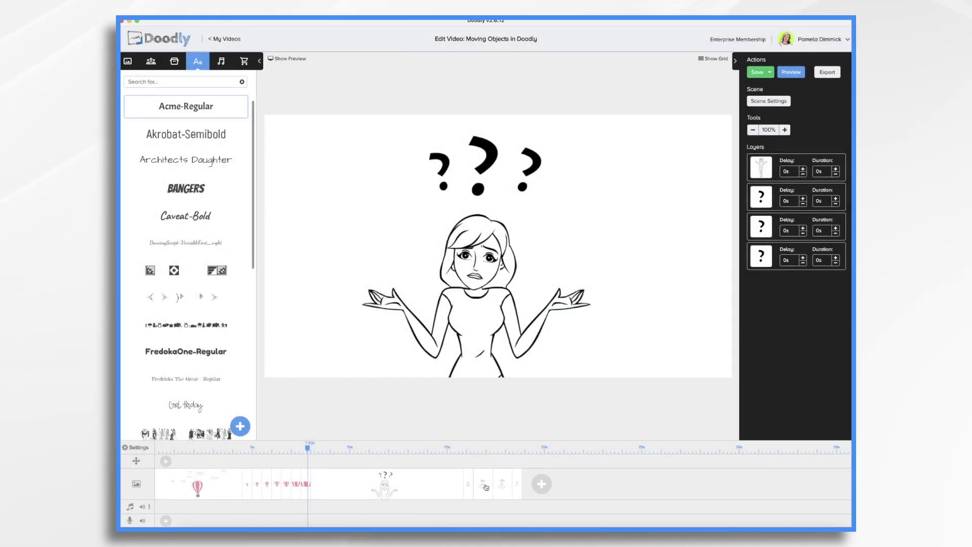
{"action": "left_click", "coordinate": [483, 487]}
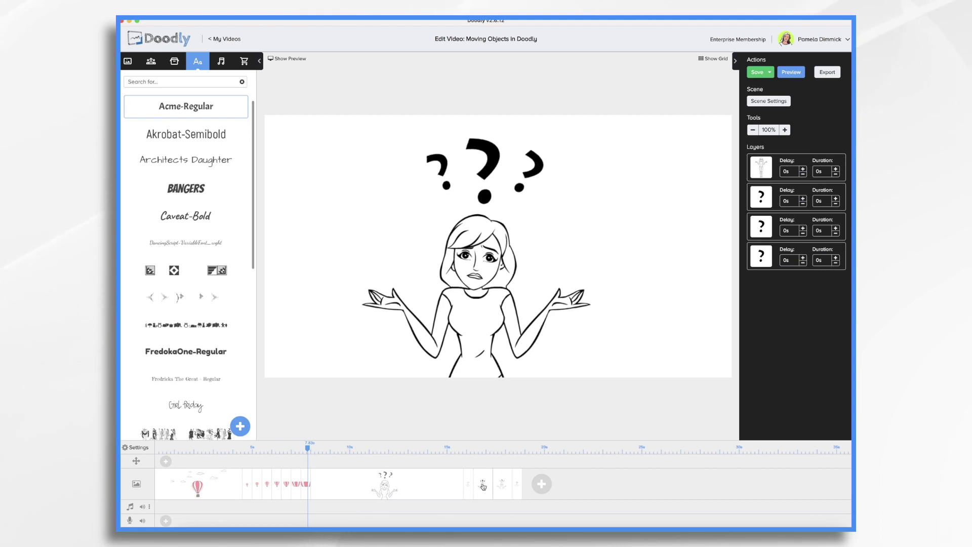
{"action": "left_click", "coordinate": [771, 102]}
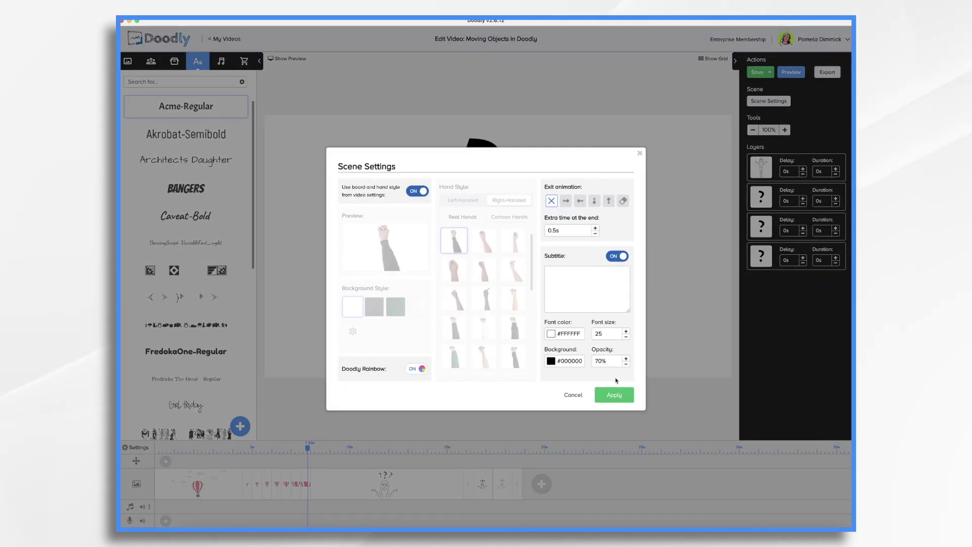
{"action": "left_click", "coordinate": [614, 396]}
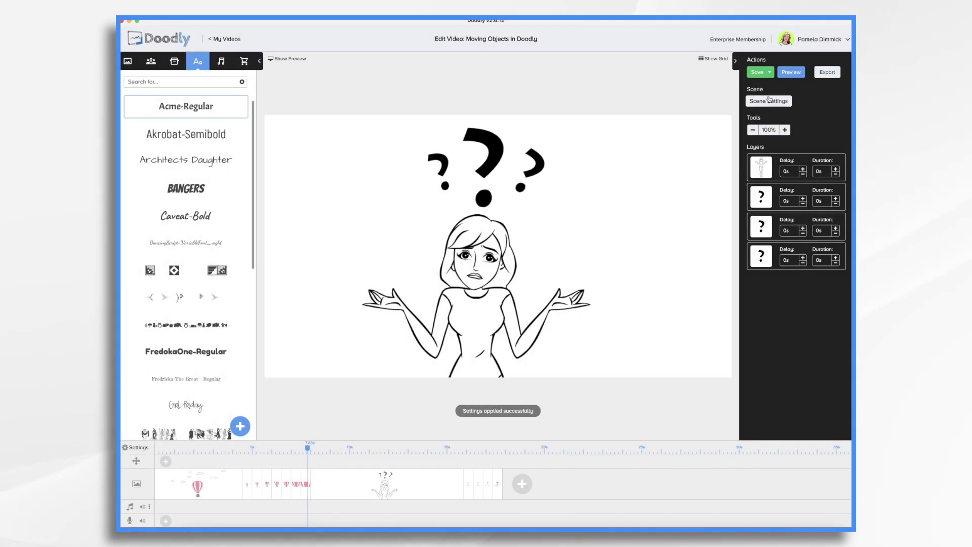
- Apply the second exit animation option to this scene and preview it
{"action": "left_click", "coordinate": [769, 101]}
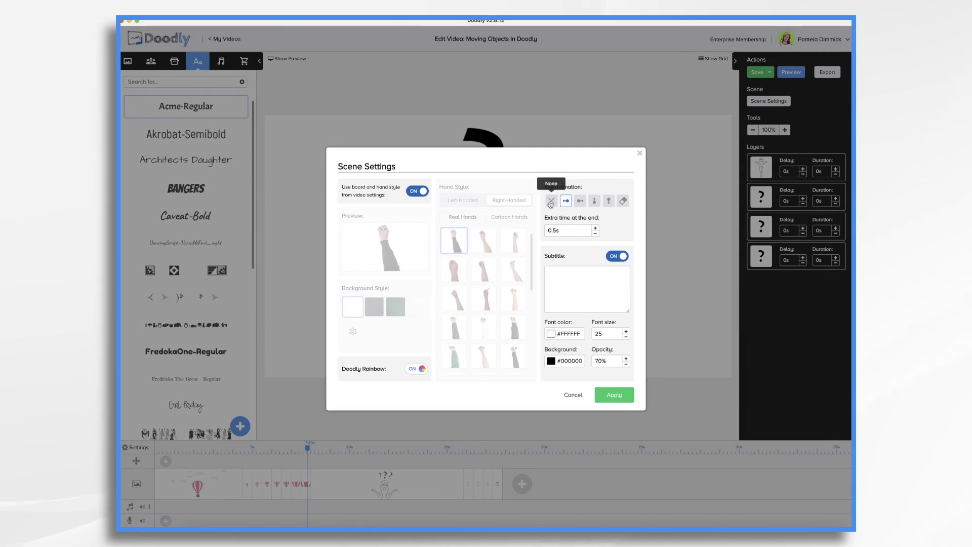
{"action": "left_click", "coordinate": [614, 394]}
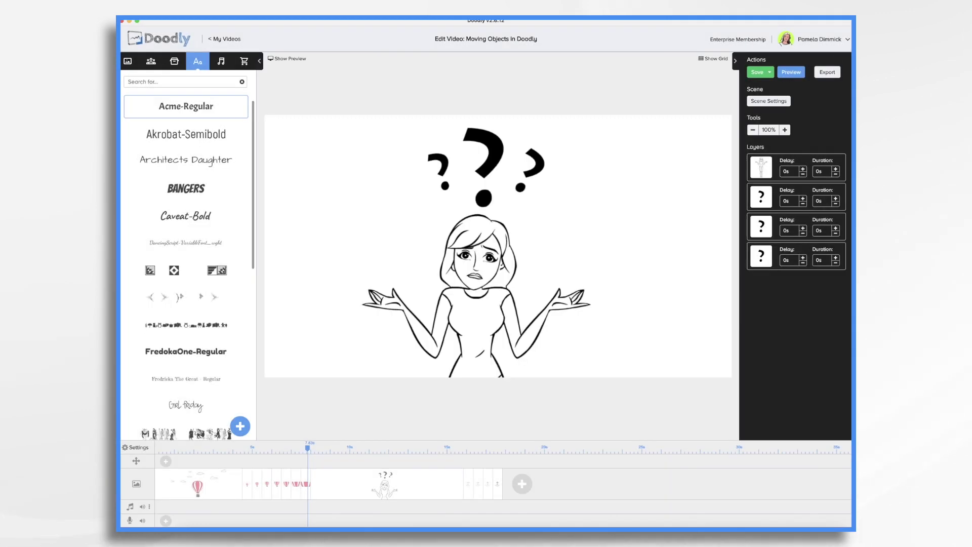
{"action": "left_click", "coordinate": [791, 72]}
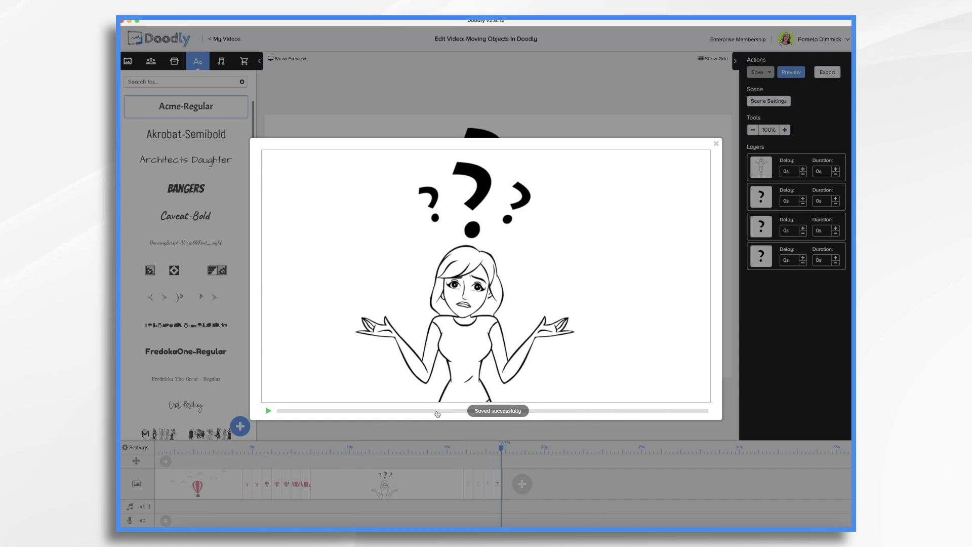
- Close the scene preview window to return to the editor
{"action": "left_click", "coordinate": [716, 145]}
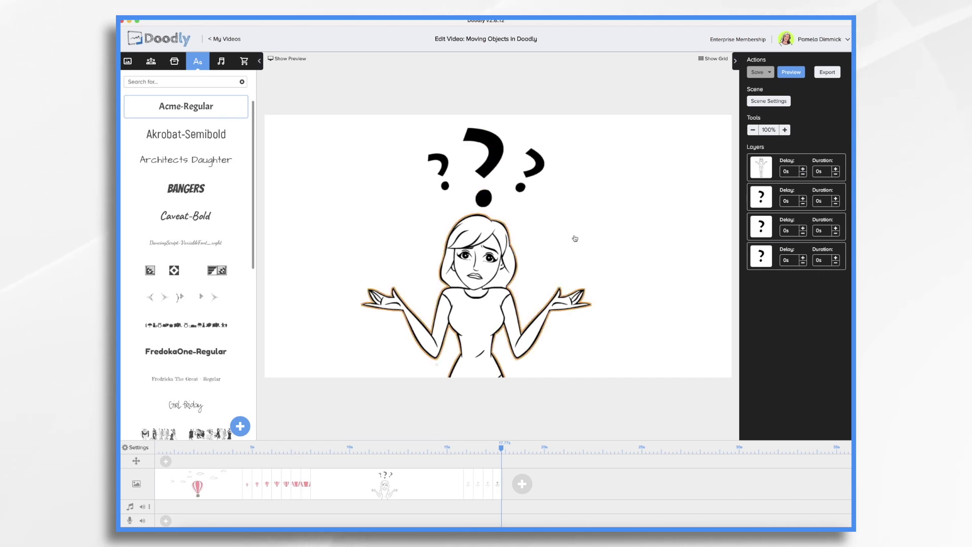
- Add a new final scene with Starring and two name lines, and move them below the canvas
{"action": "left_click", "coordinate": [521, 488]}
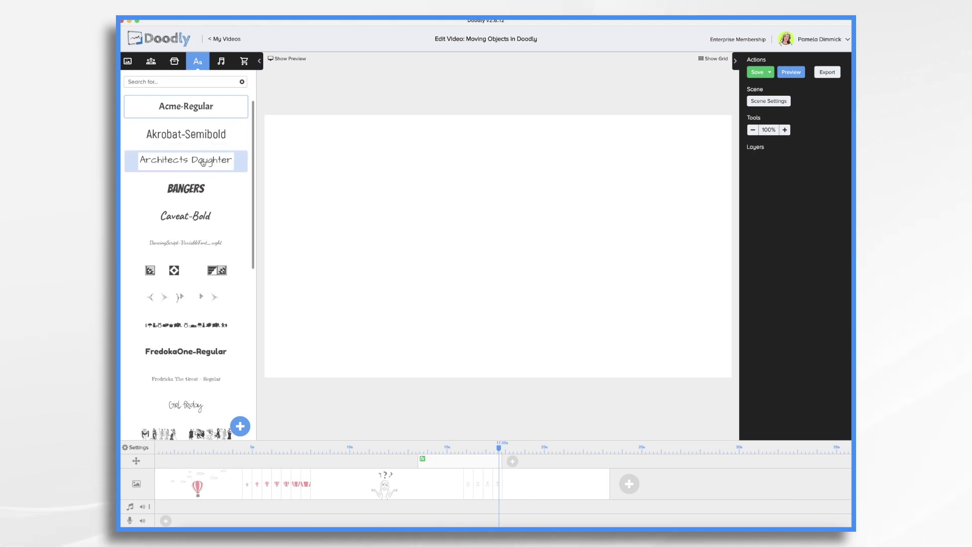
{"action": "left_click", "coordinate": [571, 354]}
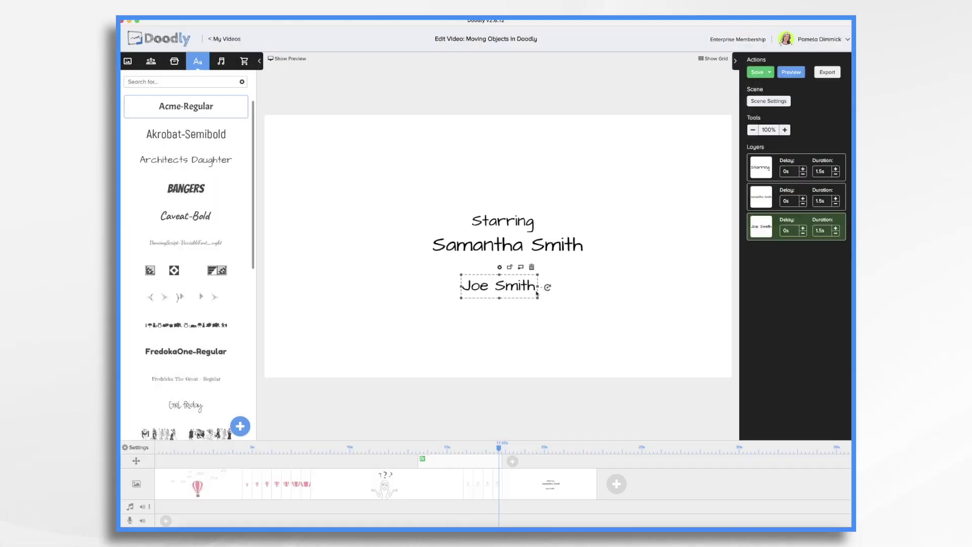
{"action": "left_click", "coordinate": [503, 221]}
{"action": "left_click", "coordinate": [508, 248], "text": "shift"}
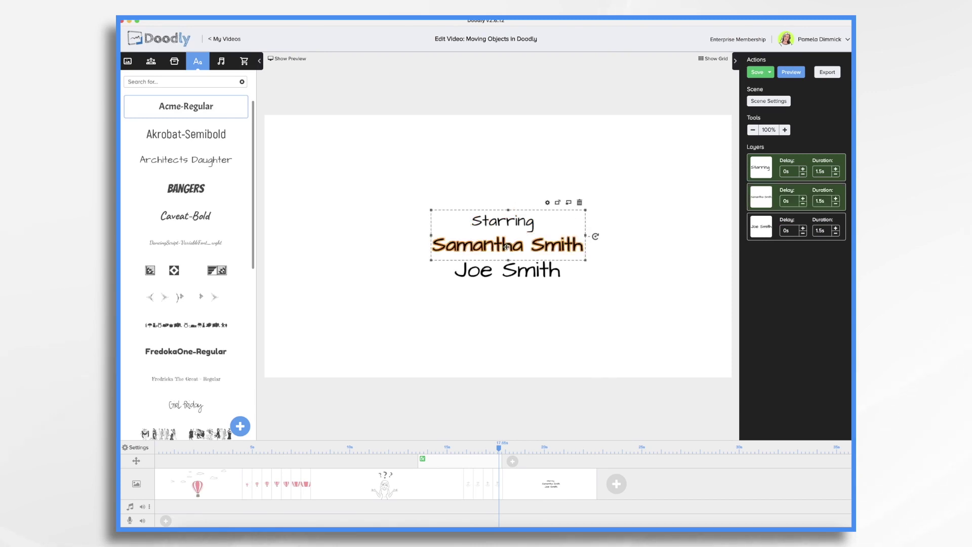
{"action": "left_click", "coordinate": [518, 273], "text": "shift"}
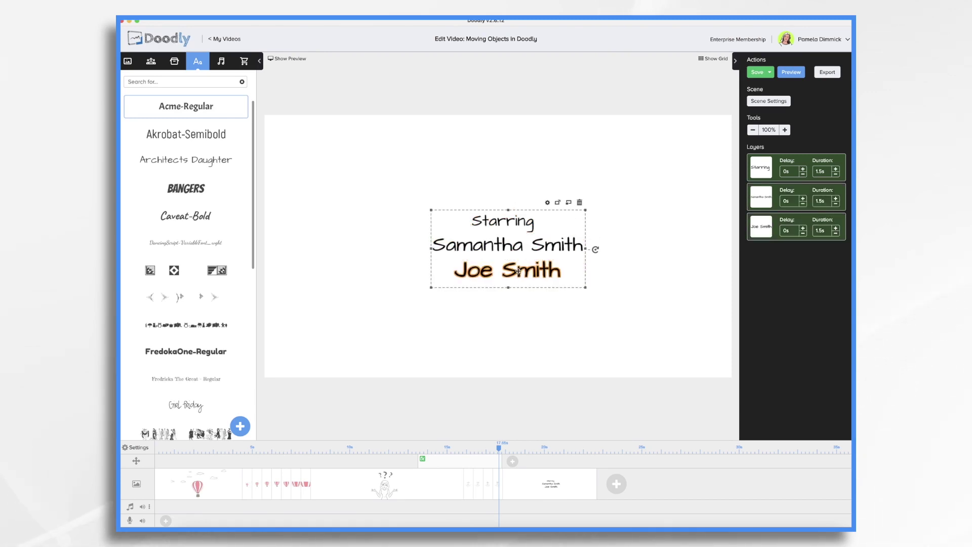
{"action": "left_click_drag", "start_coordinate": [519, 271], "coordinate": [507, 398]}
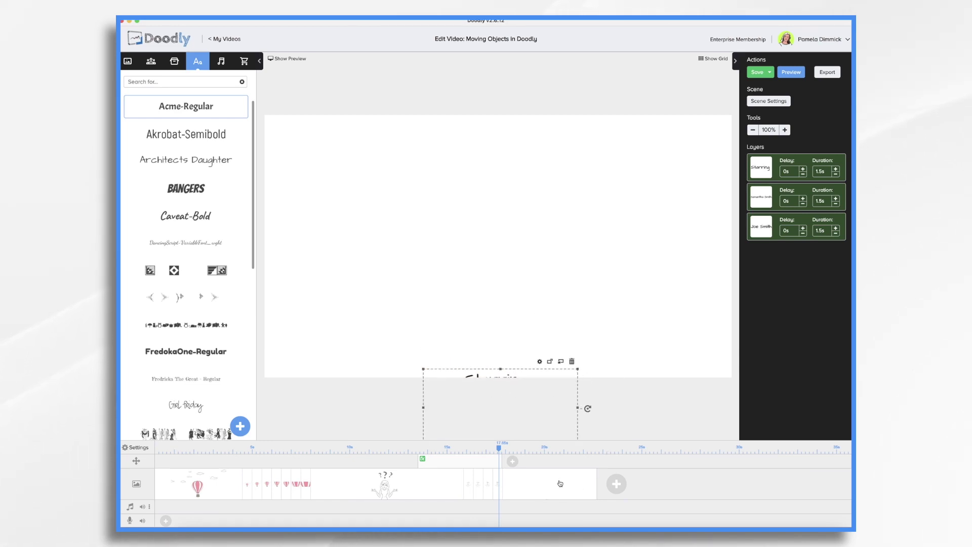
- Set the draw duration of the Starring text and both cast-name layers to 0
{"action": "scroll", "coordinate": [561, 483], "scroll_direction": "right", "scroll_amount": 3}
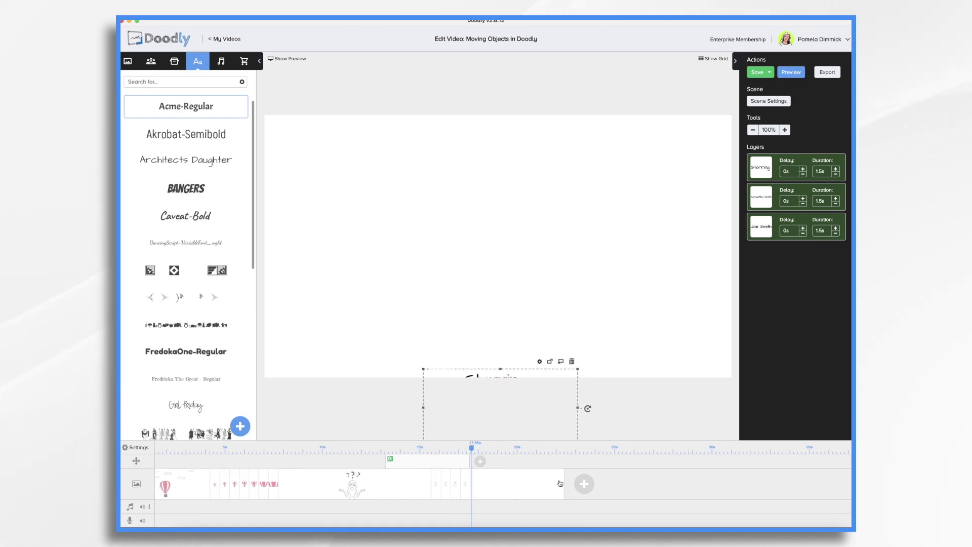
{"action": "left_click", "coordinate": [827, 174]}
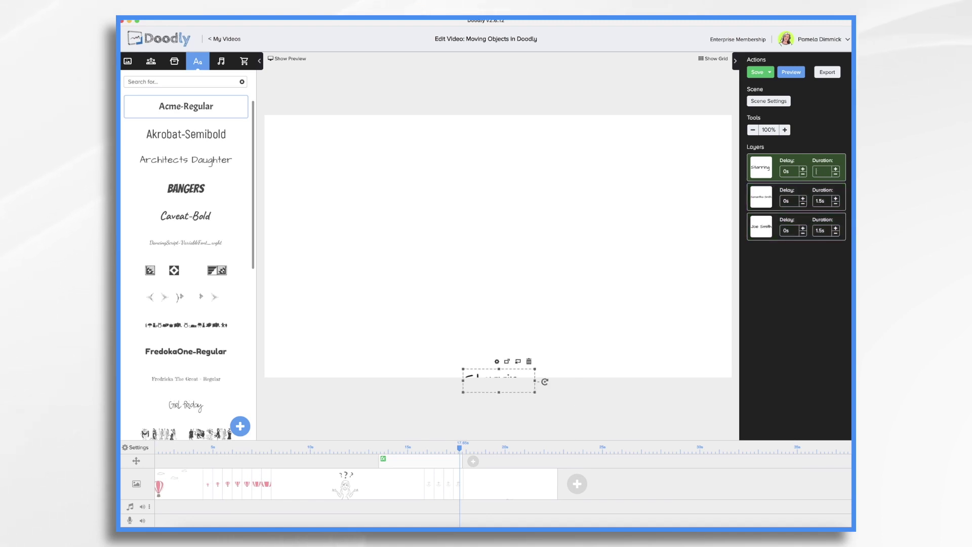
{"action": "type", "text": "0"}
{"action": "key", "text": "Return"}
{"action": "left_click", "coordinate": [826, 201]}
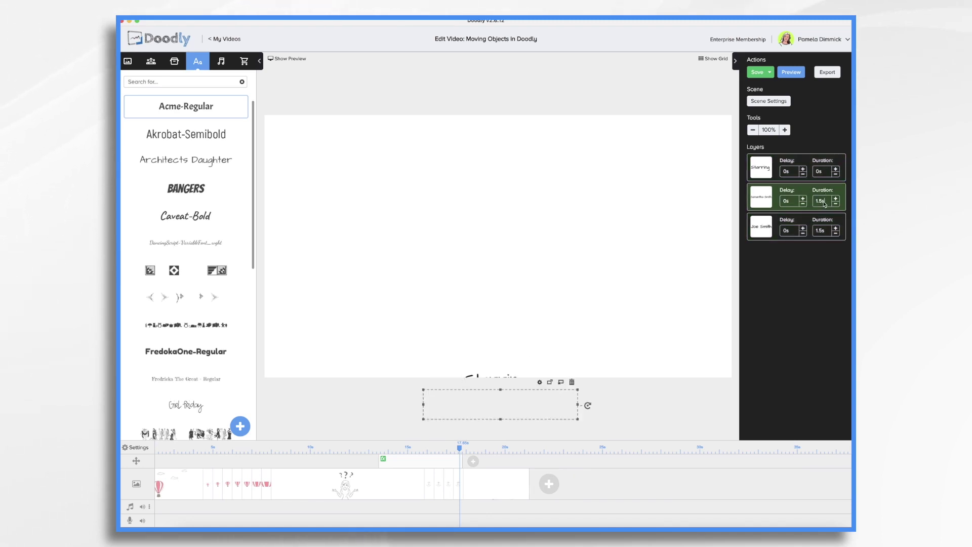
{"action": "type", "text": "0"}
{"action": "key", "text": "Return"}
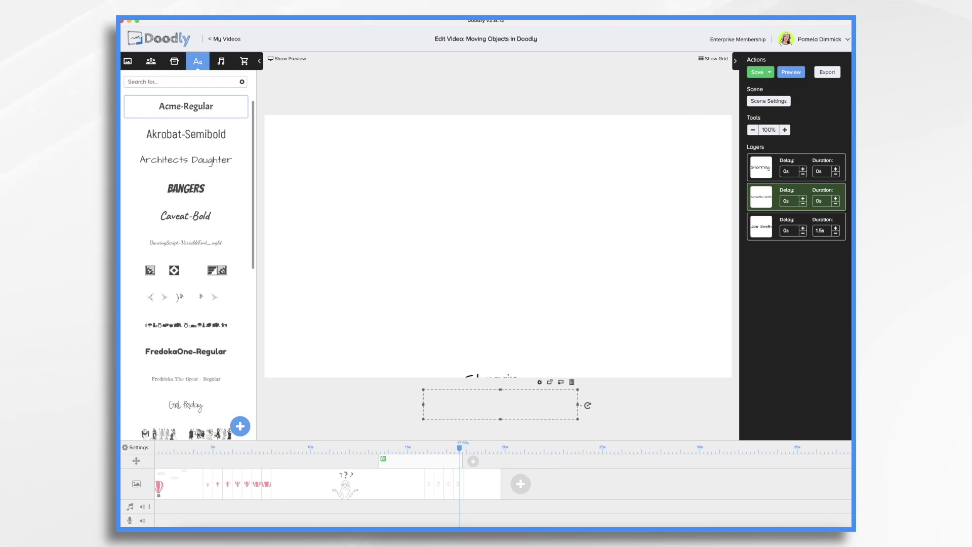
{"action": "left_click", "coordinate": [827, 231]}
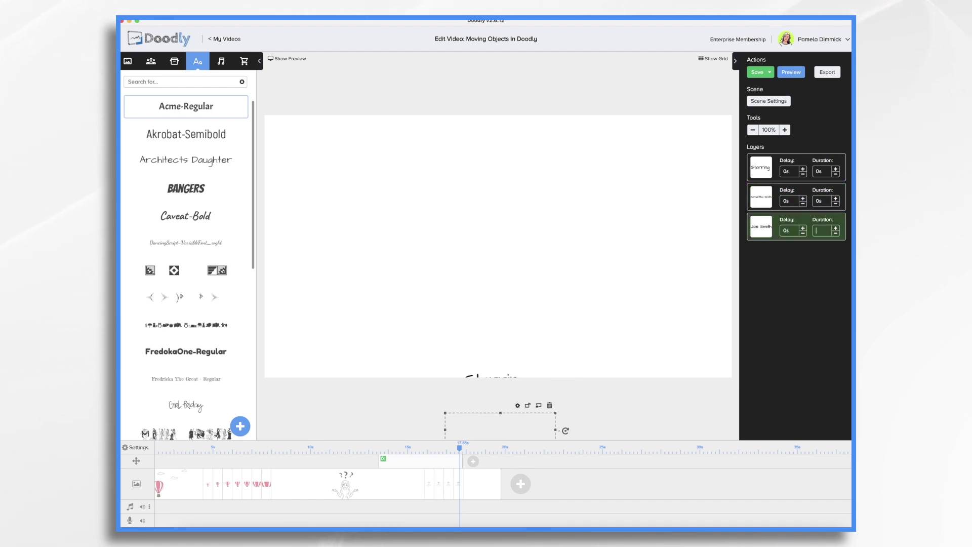
{"action": "type", "text": "0"}
{"action": "key", "text": "Return"}
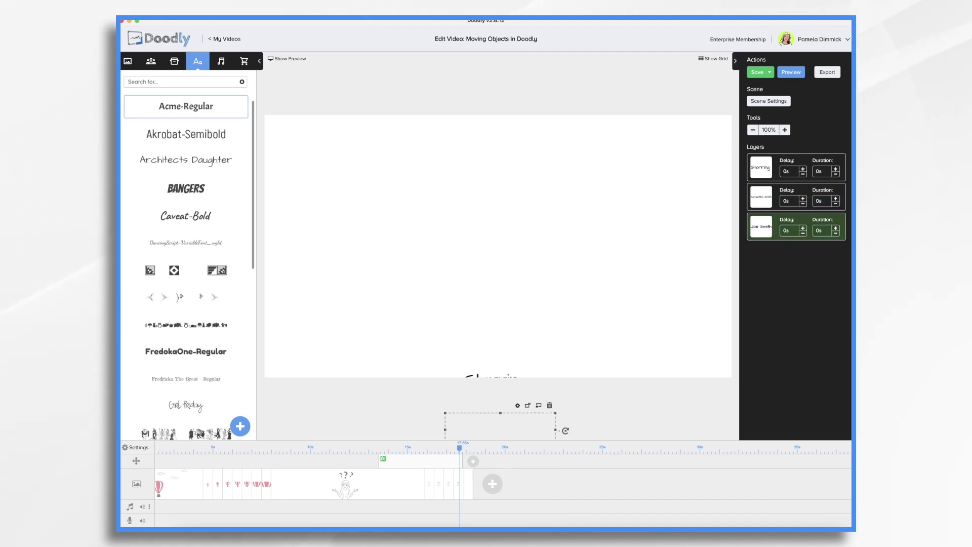
- Set the credits scene's exit animation to None and apply the settings
{"action": "left_click", "coordinate": [769, 101]}
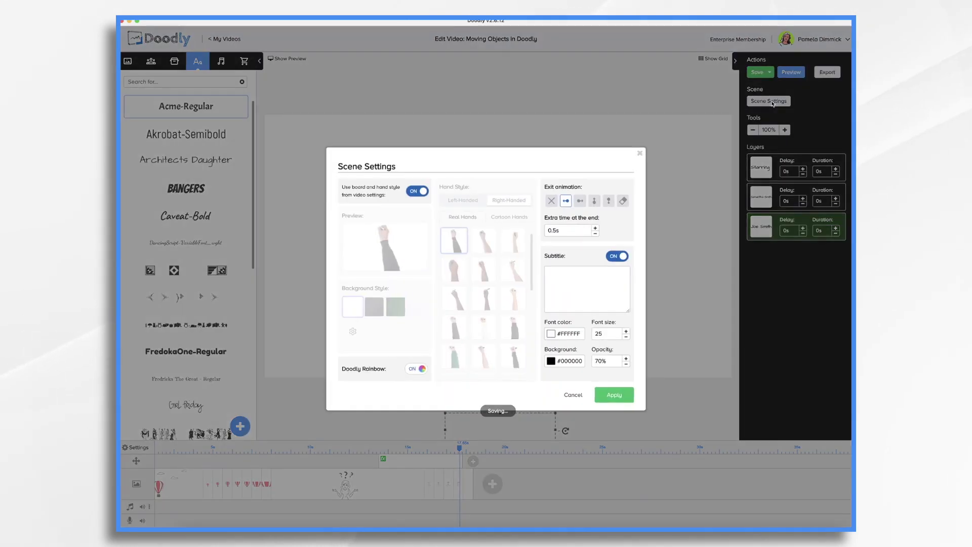
{"action": "left_click", "coordinate": [551, 201]}
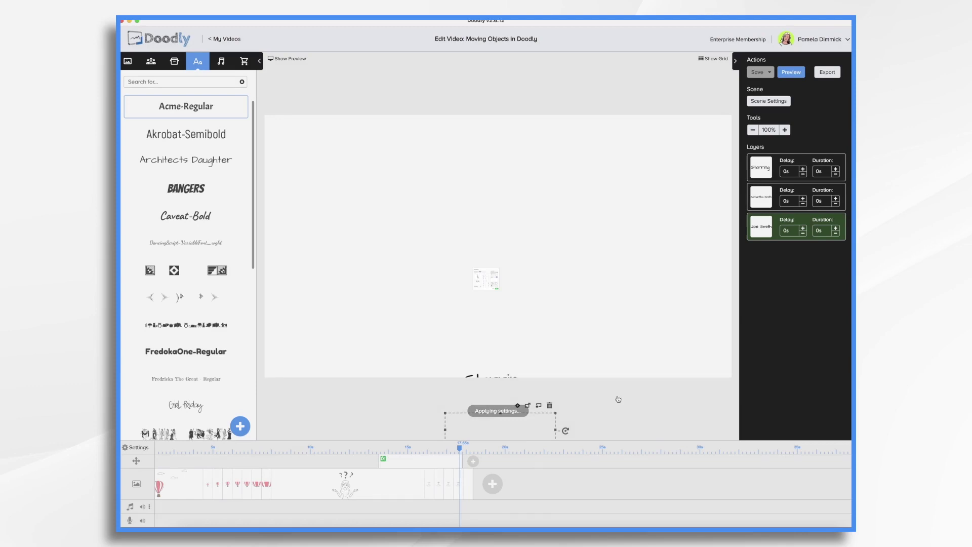
{"action": "left_click", "coordinate": [617, 397]}
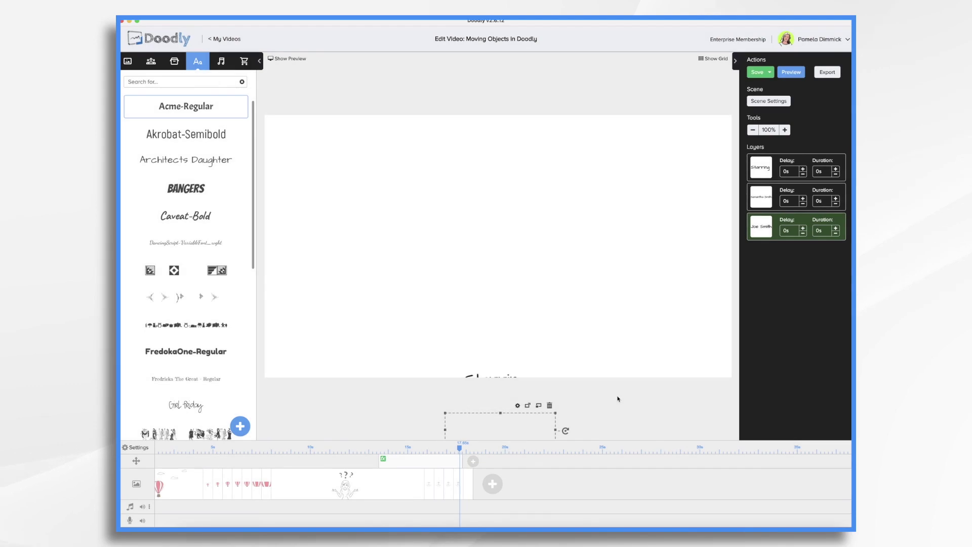
- Duplicate the credits scene and select the Starring and first name layers in the copy
{"action": "right_click", "coordinate": [467, 489]}
{"action": "left_click", "coordinate": [483, 451]}
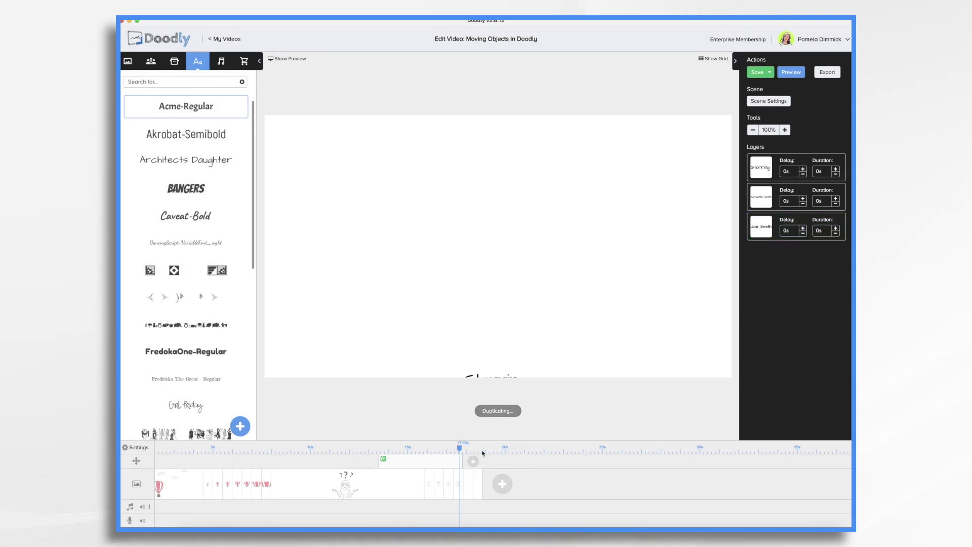
{"action": "left_click", "coordinate": [774, 163]}
{"action": "left_click", "coordinate": [769, 195], "text": "shift"}
- Turn on the grid and nudge the three credit lines up two steps
{"action": "left_click", "coordinate": [773, 230], "text": "shift"}
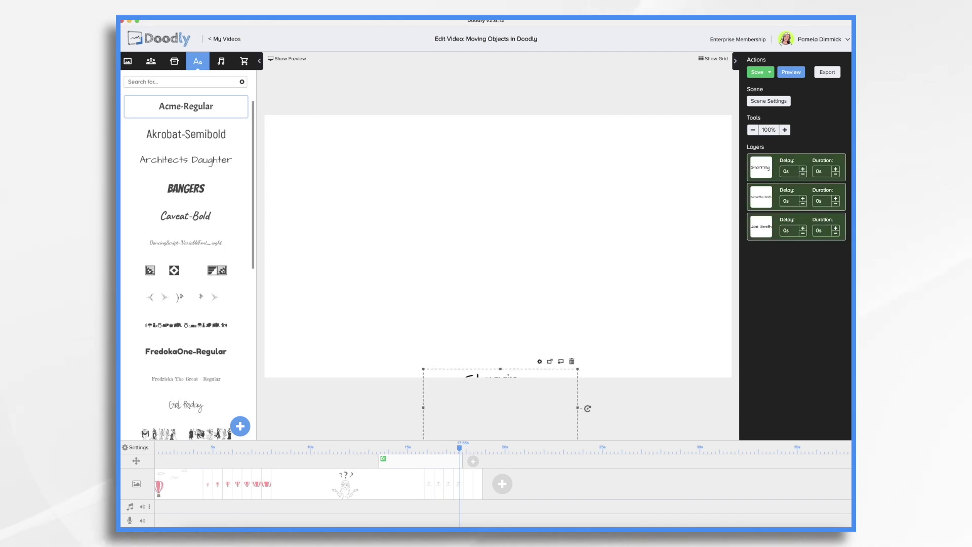
{"action": "left_click", "coordinate": [713, 59]}
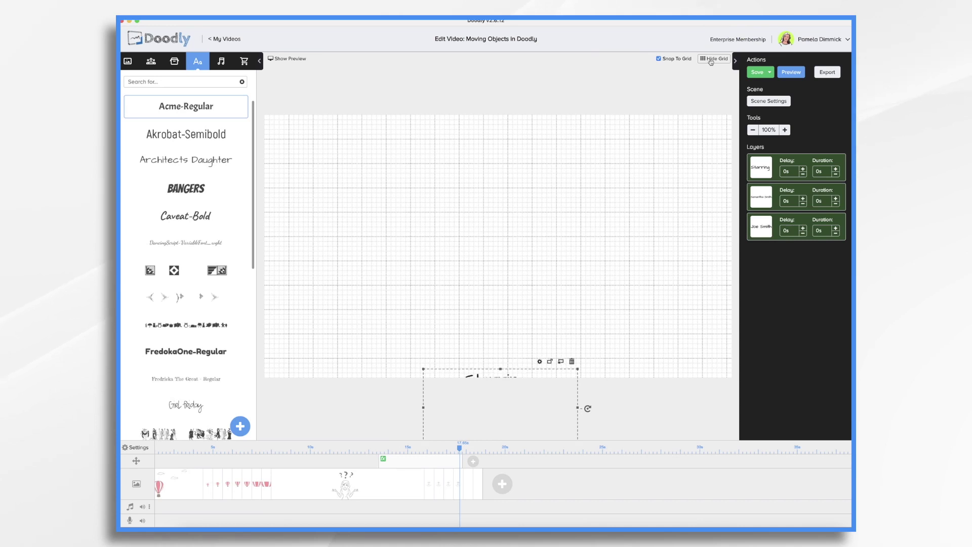
{"action": "key", "text": "Up"}
{"action": "key", "text": "Up"}
{"action": "key", "text": "Up"}
{"action": "key", "text": "Up"}
{"action": "key", "text": "Up"}
{"action": "key", "text": "Up"}
{"action": "key", "text": "Up"}
{"action": "key", "text": "Up"}
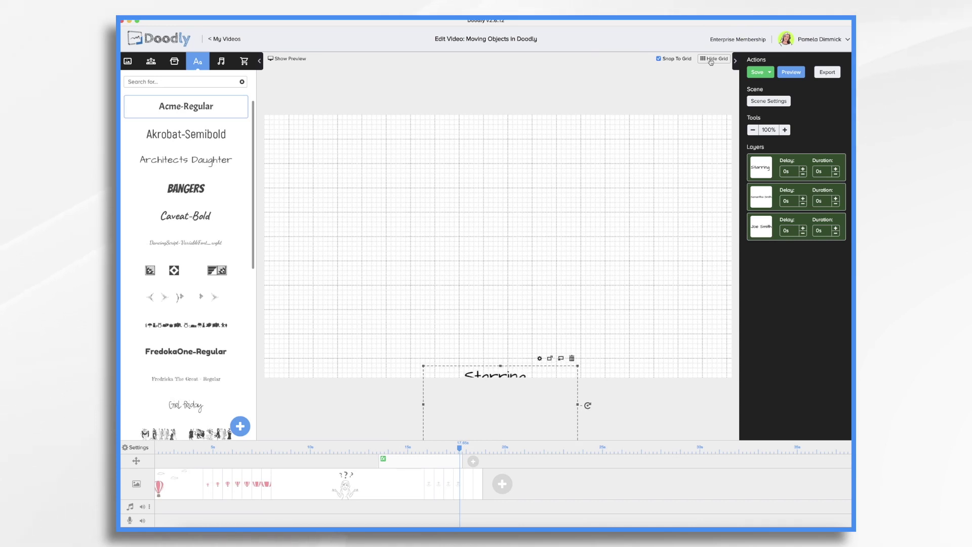
{"action": "key", "text": "Up"}
{"action": "key", "text": "Up"}
{"action": "key", "text": "Up"}
{"action": "key", "text": "Up"}
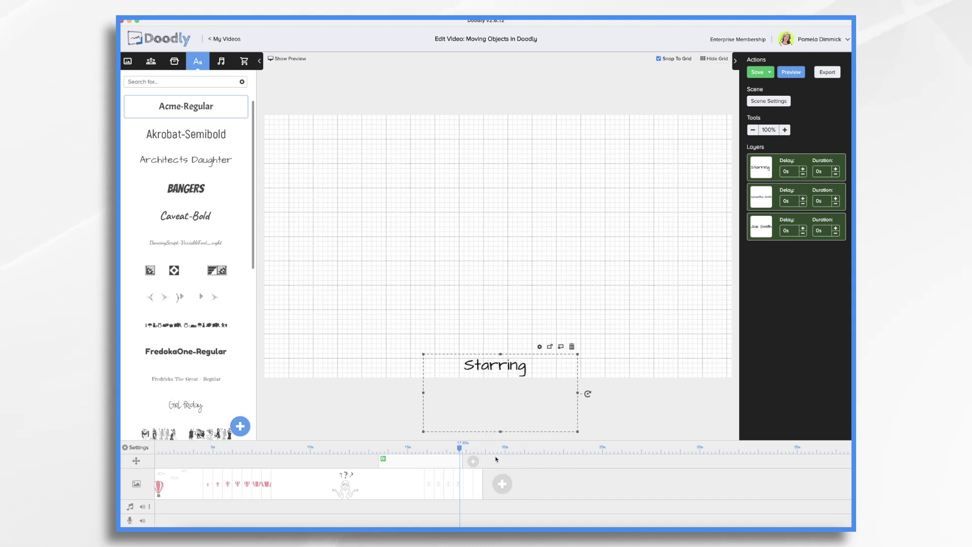
- Reselect all three credit lines and nudge them up two more steps
{"action": "left_click", "coordinate": [496, 410]}
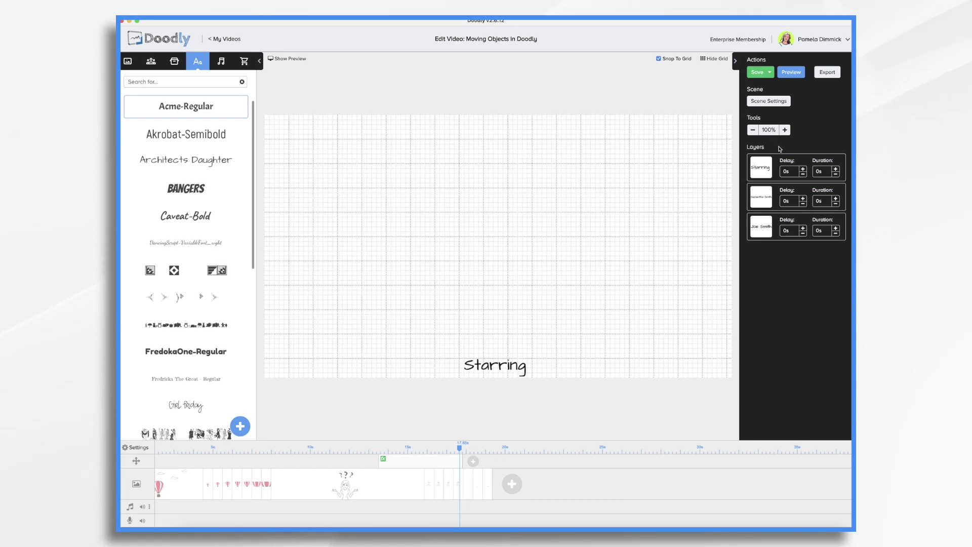
{"action": "left_click", "coordinate": [762, 168]}
{"action": "left_click", "coordinate": [768, 212], "text": "shift"}
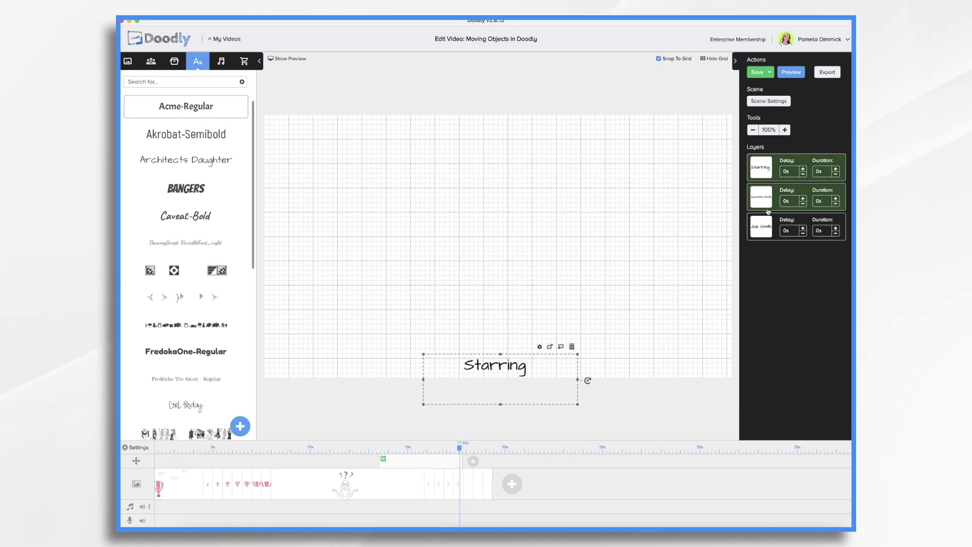
{"action": "left_click", "coordinate": [770, 237], "text": "shift"}
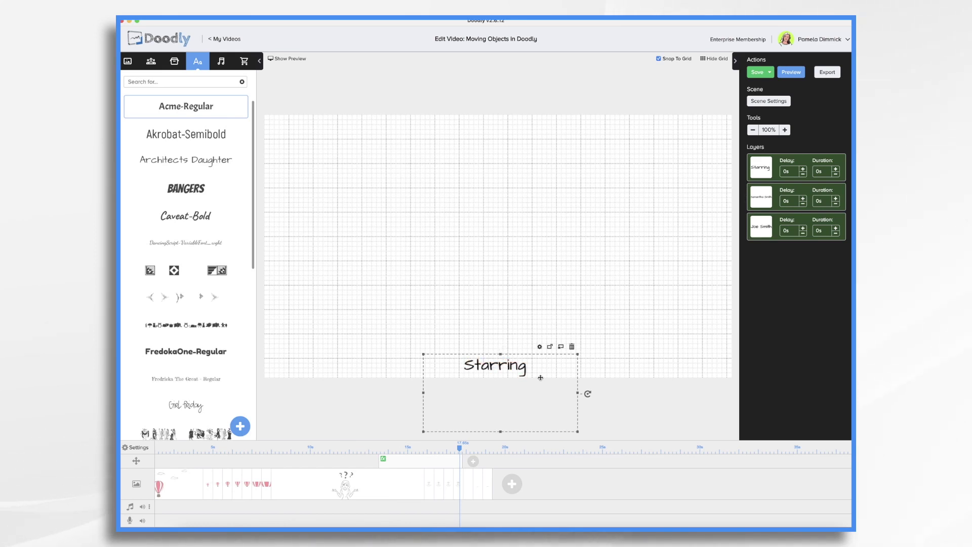
{"action": "key", "text": "Up"}
{"action": "key", "text": "Up"}
{"action": "key", "text": "Up"}
{"action": "key", "text": "Up"}
{"action": "key", "text": "Up"}
{"action": "key", "text": "Up"}
{"action": "key", "text": "Up"}
{"action": "key", "text": "Up"}
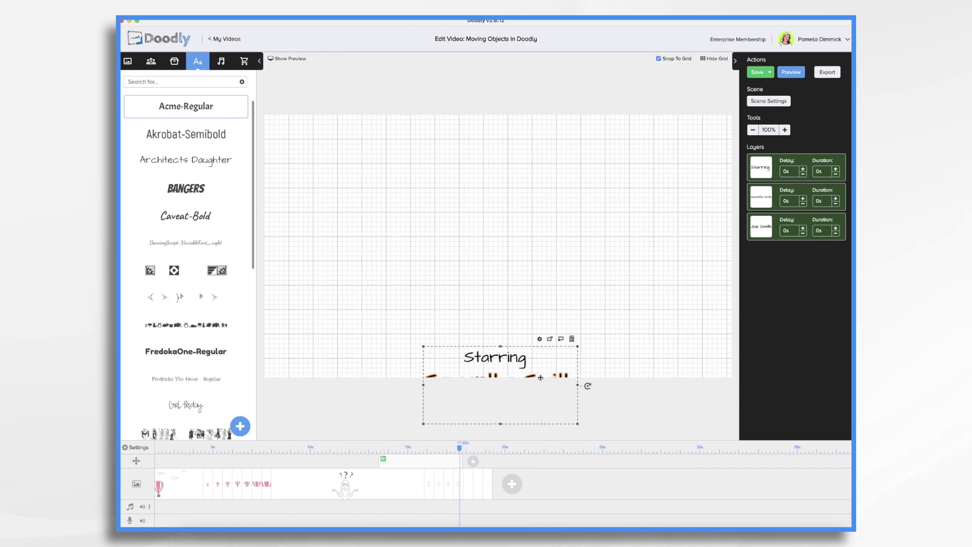
{"action": "key", "text": "Up"}
{"action": "key", "text": "Up"}
{"action": "key", "text": "Up"}
{"action": "key", "text": "Up"}
{"action": "key", "text": "Up"}
{"action": "key", "text": "Up"}
{"action": "key", "text": "Up"}
{"action": "key", "text": "Up"}
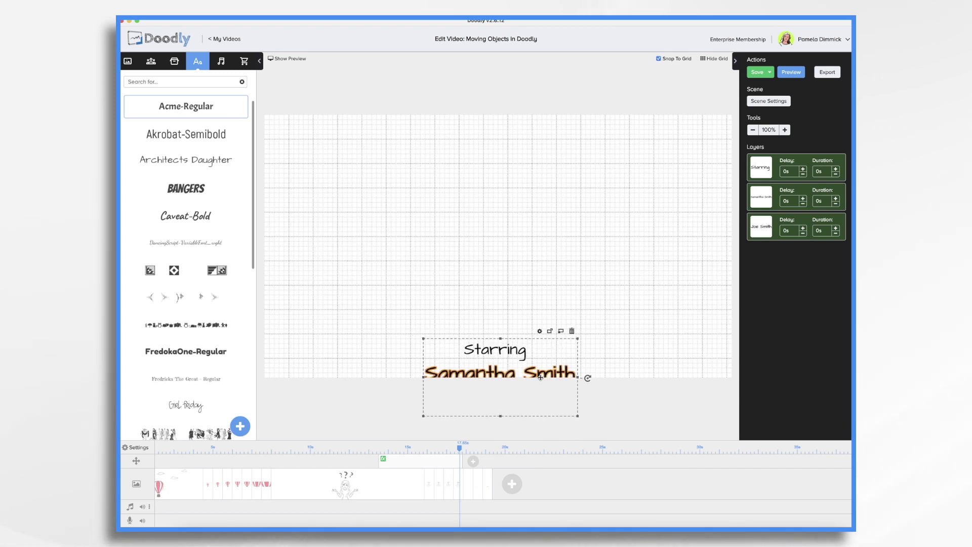
{"action": "right_click", "coordinate": [488, 491]}
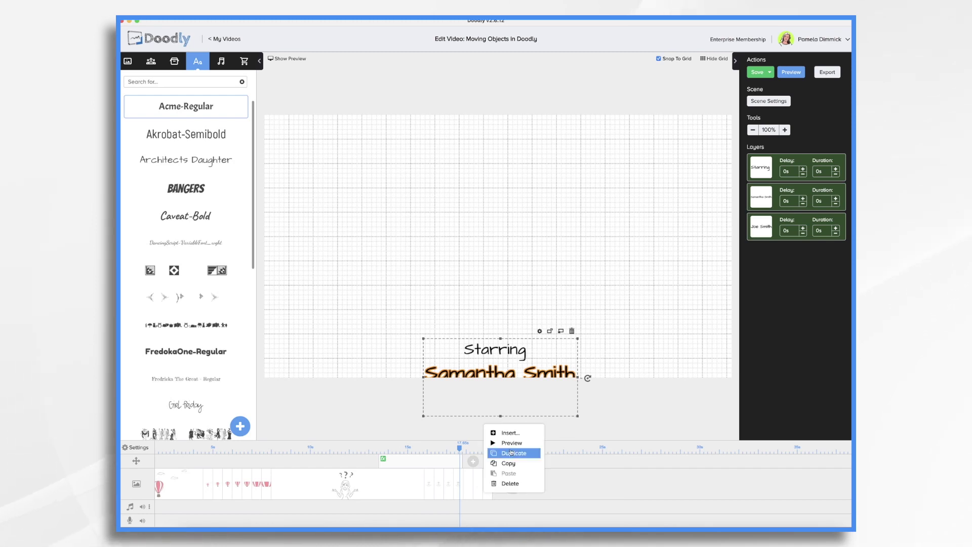
- Duplicate the credits scene and raise all three credit lines two steps in the copy
{"action": "left_click", "coordinate": [509, 455]}
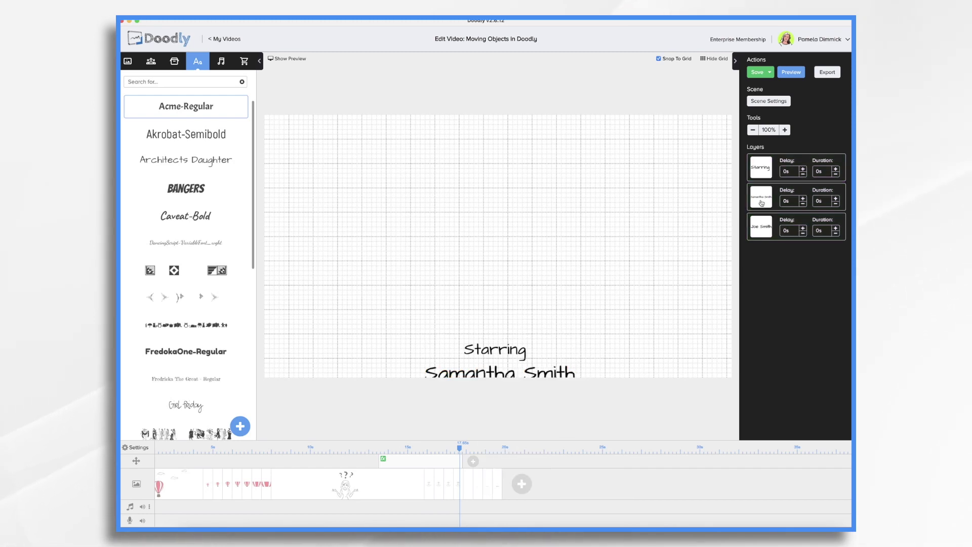
{"action": "left_click", "coordinate": [768, 176]}
{"action": "left_click", "coordinate": [766, 194], "text": "shift"}
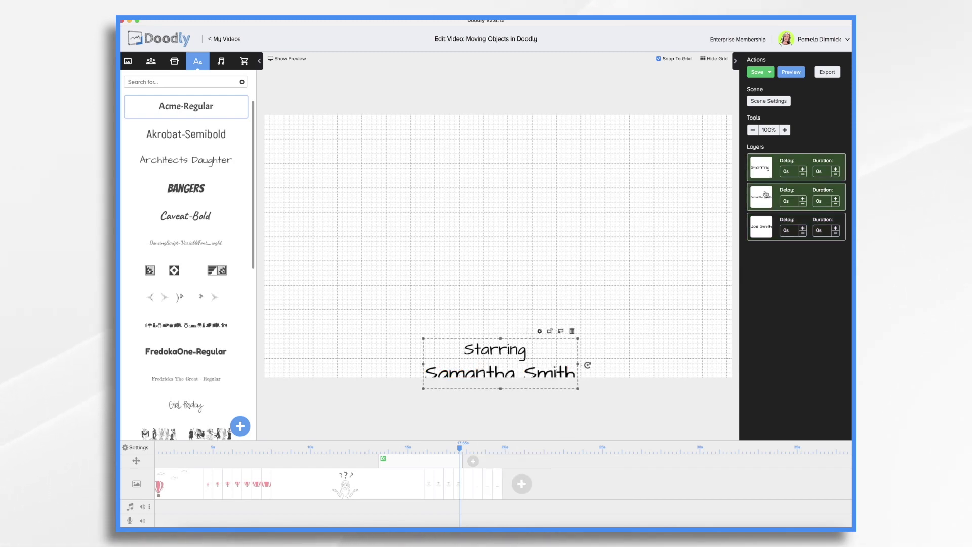
{"action": "left_click", "coordinate": [770, 227], "text": "shift"}
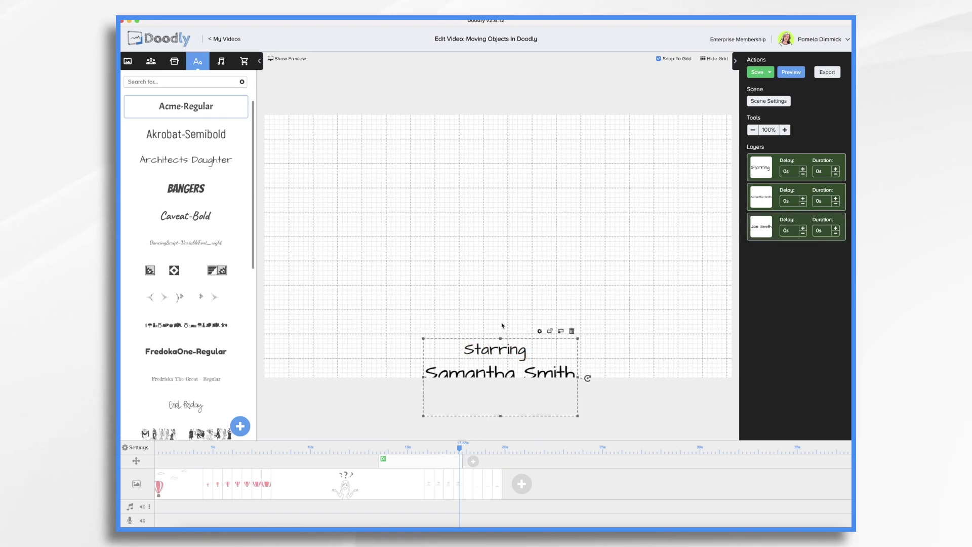
{"action": "key", "text": "Up"}
{"action": "key", "text": "Up"}
{"action": "key", "text": "Up"}
{"action": "key", "text": "Up"}
{"action": "key", "text": "Up"}
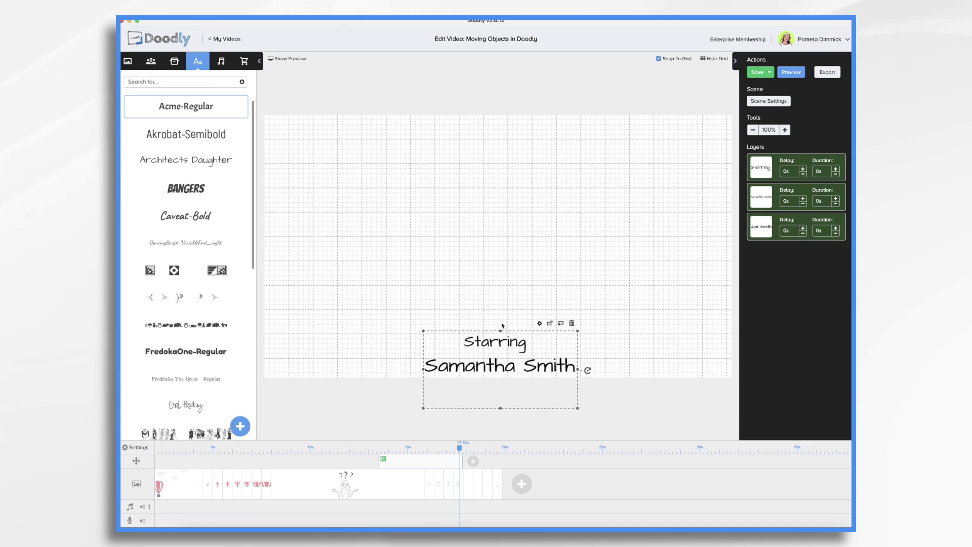
{"action": "key", "text": "Up"}
{"action": "key", "text": "Up"}
{"action": "key", "text": "Up"}
{"action": "key", "text": "Up"}
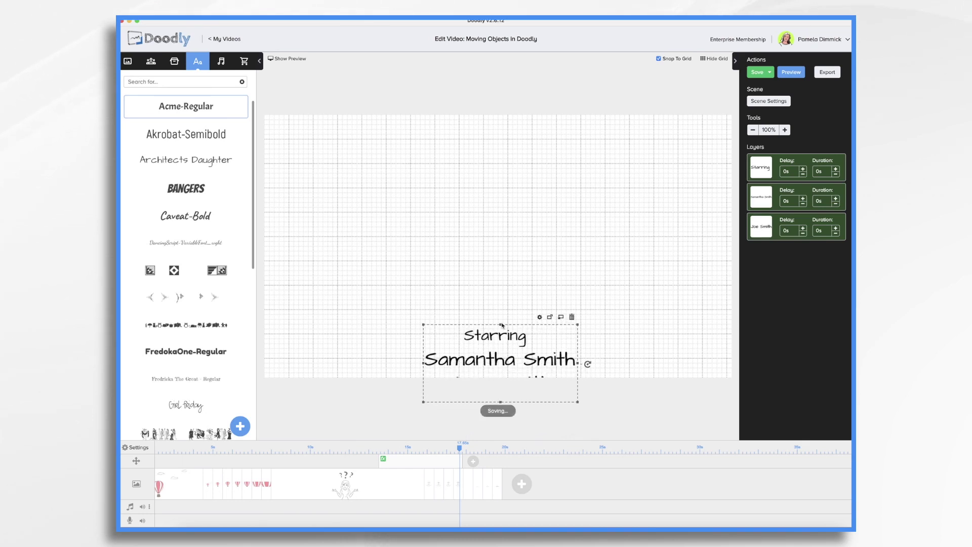
- Make another copy and lift Starring, Samantha Smith and Joe Smith two more steps
{"action": "right_click", "coordinate": [498, 491]}
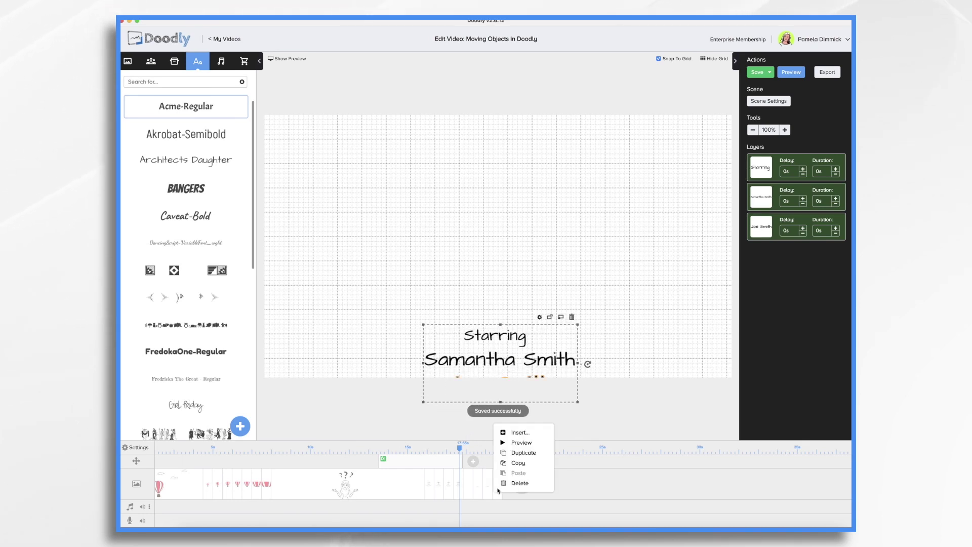
{"action": "left_click", "coordinate": [509, 457]}
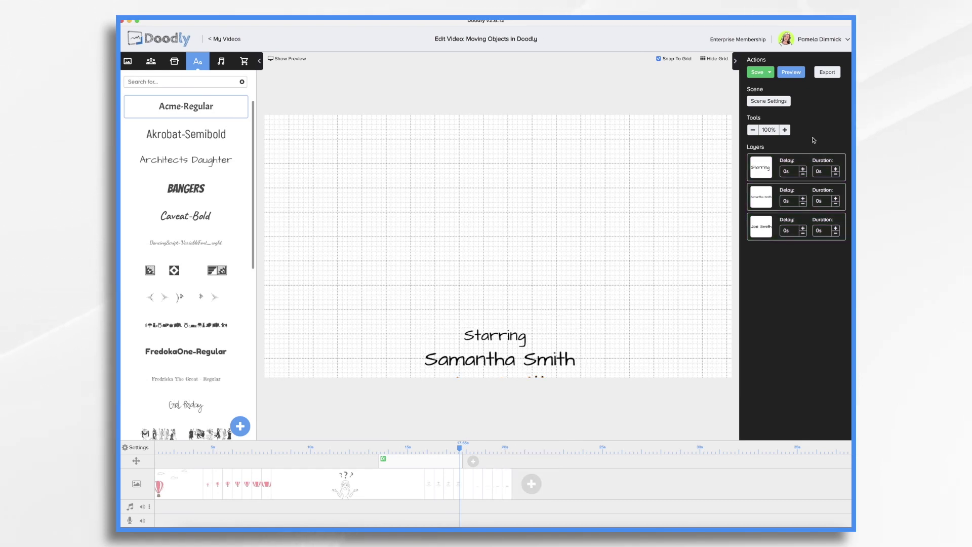
{"action": "left_click", "coordinate": [758, 176]}
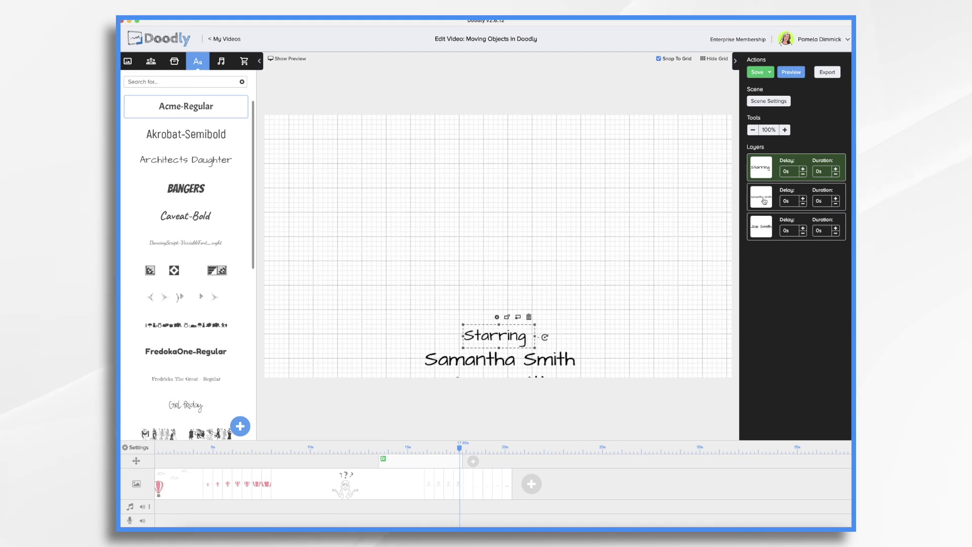
{"action": "left_click", "coordinate": [765, 201], "text": "shift"}
{"action": "left_click", "coordinate": [769, 232], "text": "shift"}
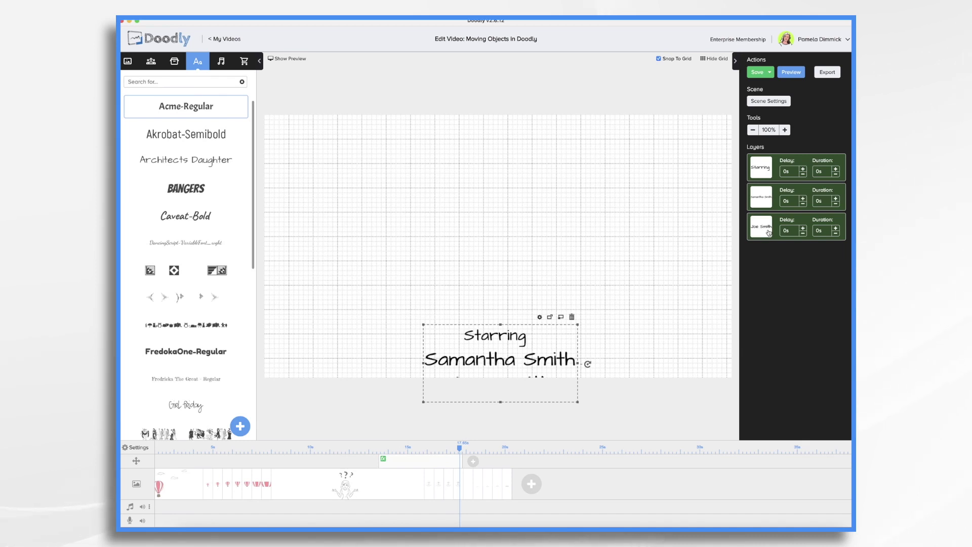
{"action": "key", "text": "Up"}
{"action": "key", "text": "Up"}
{"action": "key", "text": "Up"}
{"action": "key", "text": "Up"}
{"action": "key", "text": "Up"}
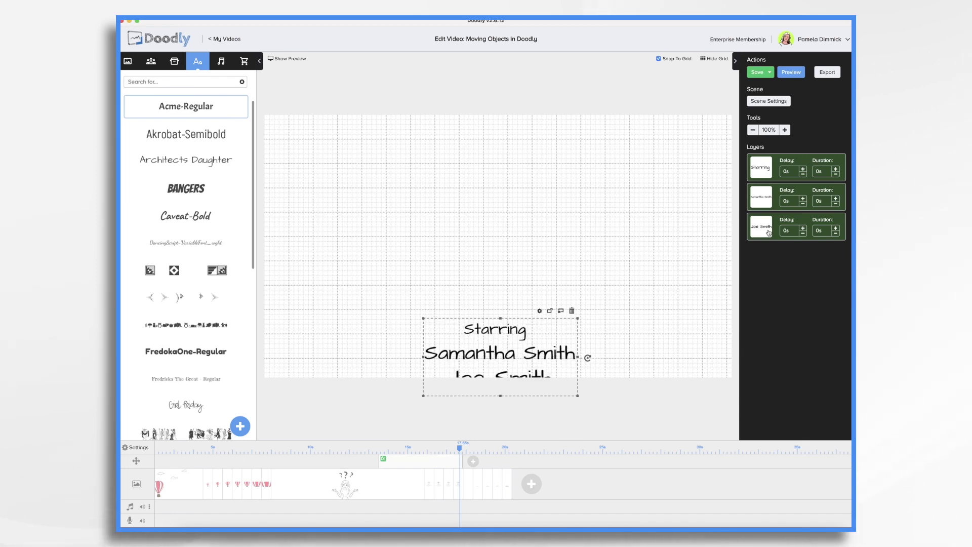
{"action": "key", "text": "Up"}
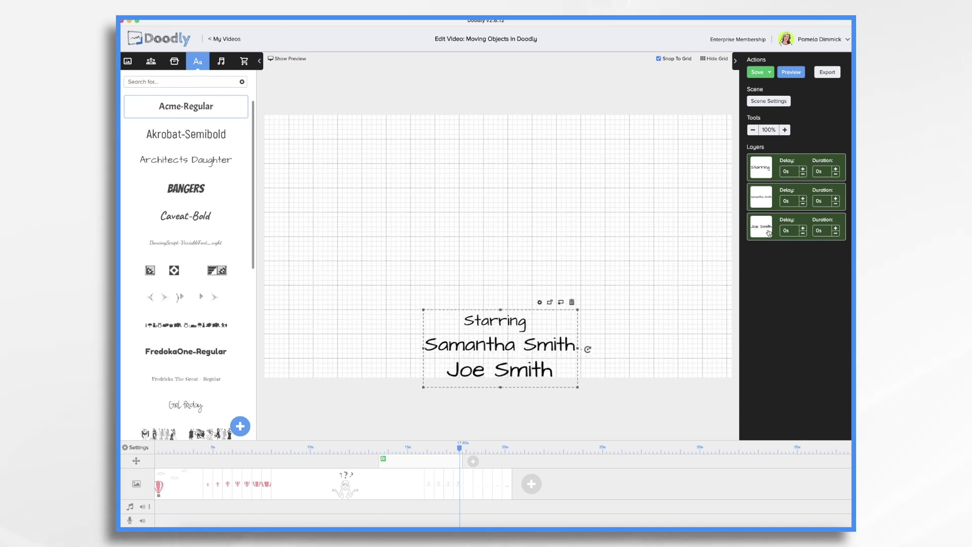
- Add a third copy with the credit block raised another two steps
{"action": "right_click", "coordinate": [508, 495]}
{"action": "left_click", "coordinate": [536, 456]}
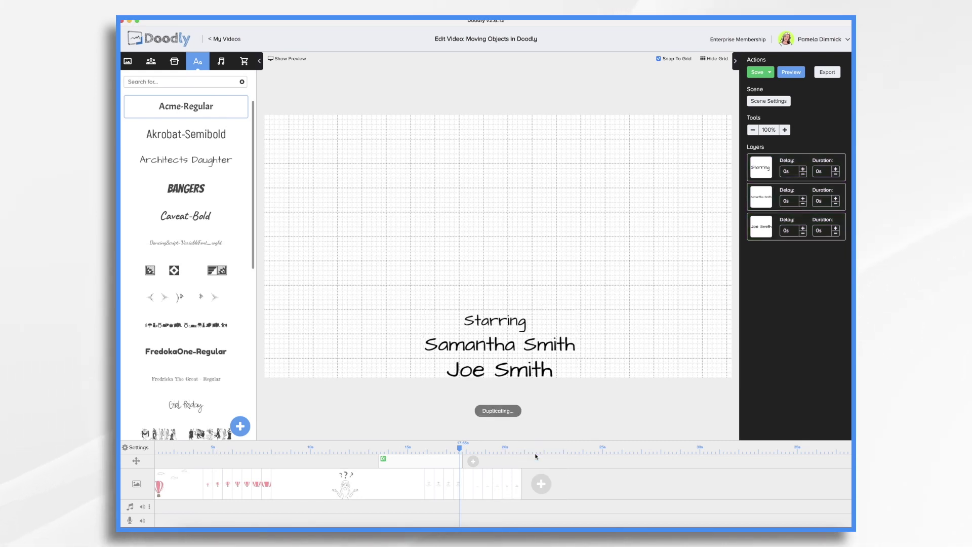
{"action": "left_click", "coordinate": [769, 173]}
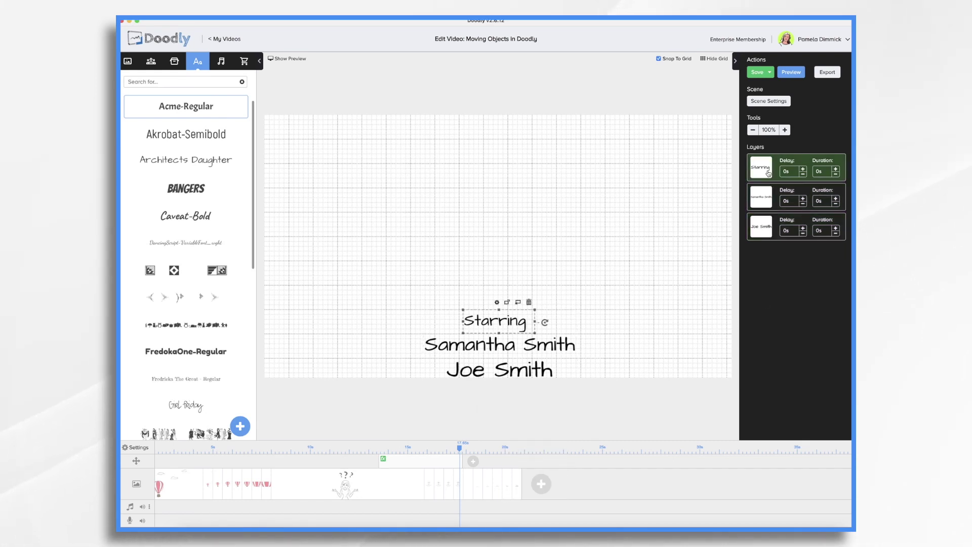
{"action": "left_click", "coordinate": [766, 201], "text": "shift"}
{"action": "left_click", "coordinate": [765, 235], "text": "shift"}
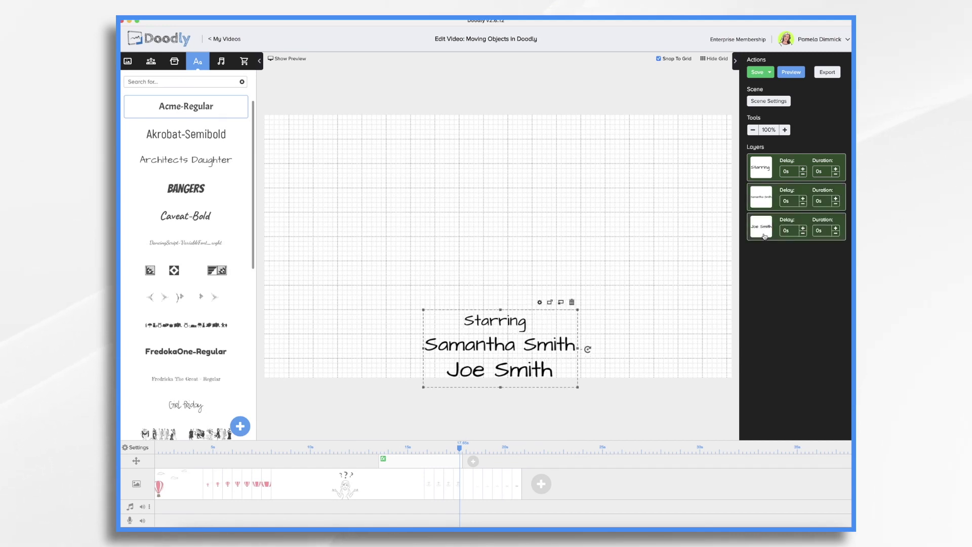
{"action": "key", "text": "Up"}
{"action": "key", "text": "Up"}
{"action": "key", "text": "Up"}
{"action": "key", "text": "Up"}
{"action": "key", "text": "Up"}
{"action": "key", "text": "Up"}
{"action": "key", "text": "Up"}
{"action": "key", "text": "Up"}
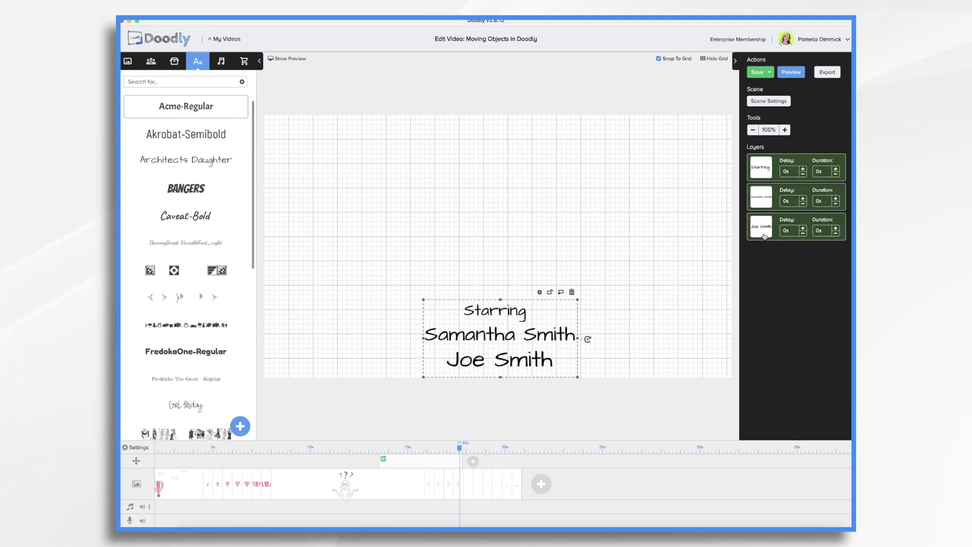
{"action": "key", "text": "Up"}
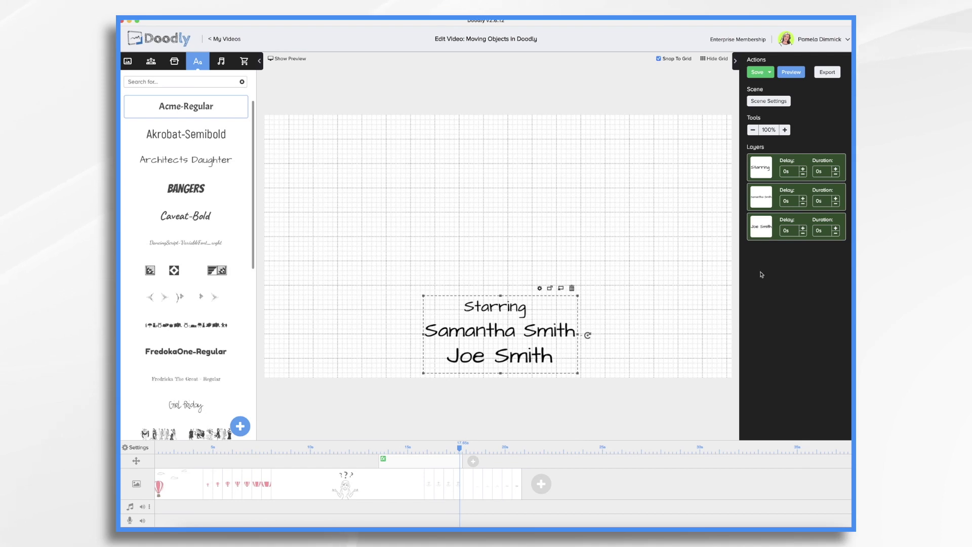
- Duplicate again and move the credits group up one step
{"action": "right_click", "coordinate": [517, 487]}
{"action": "left_click", "coordinate": [539, 451]}
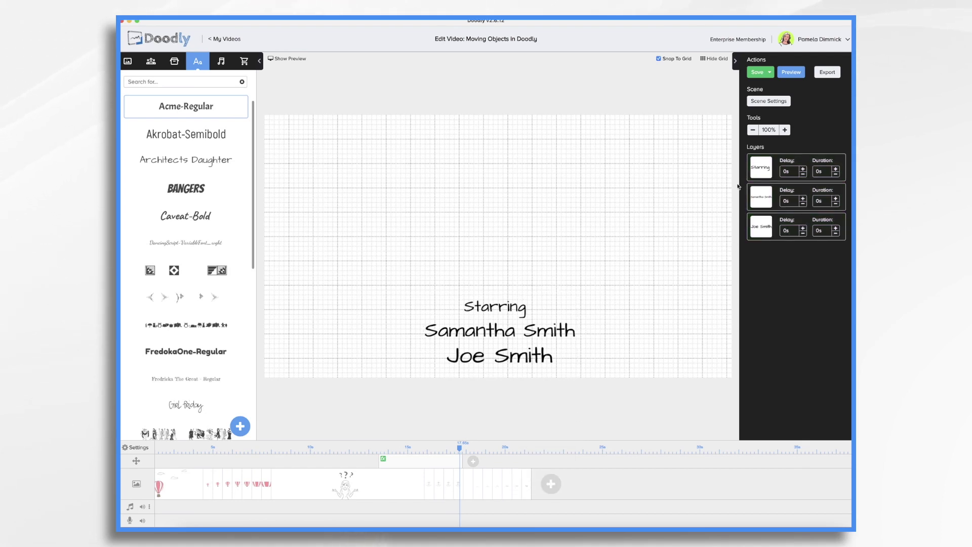
{"action": "left_click", "coordinate": [759, 170]}
{"action": "left_click", "coordinate": [759, 201], "text": "shift"}
{"action": "left_click", "coordinate": [759, 231], "text": "shift"}
{"action": "key", "text": "Up"}
{"action": "key", "text": "Up"}
{"action": "key", "text": "Up"}
{"action": "key", "text": "Up"}
{"action": "key", "text": "Up"}
{"action": "key", "text": "Up"}
{"action": "key", "text": "Up"}
{"action": "key", "text": "Up"}
{"action": "key", "text": "Up"}
{"action": "key", "text": "Up"}
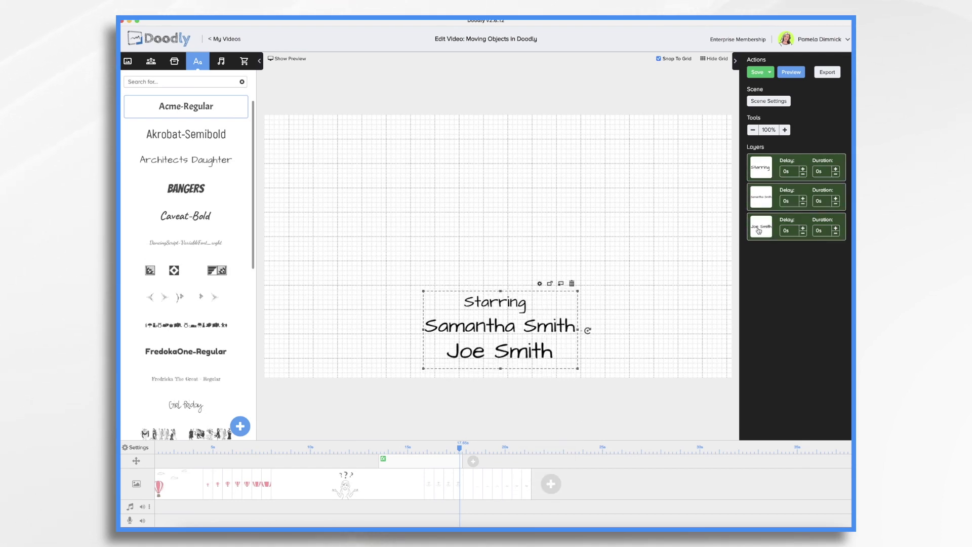
- Add a further copy with the credits raised one more step
{"action": "right_click", "coordinate": [528, 496]}
{"action": "left_click", "coordinate": [576, 278]}
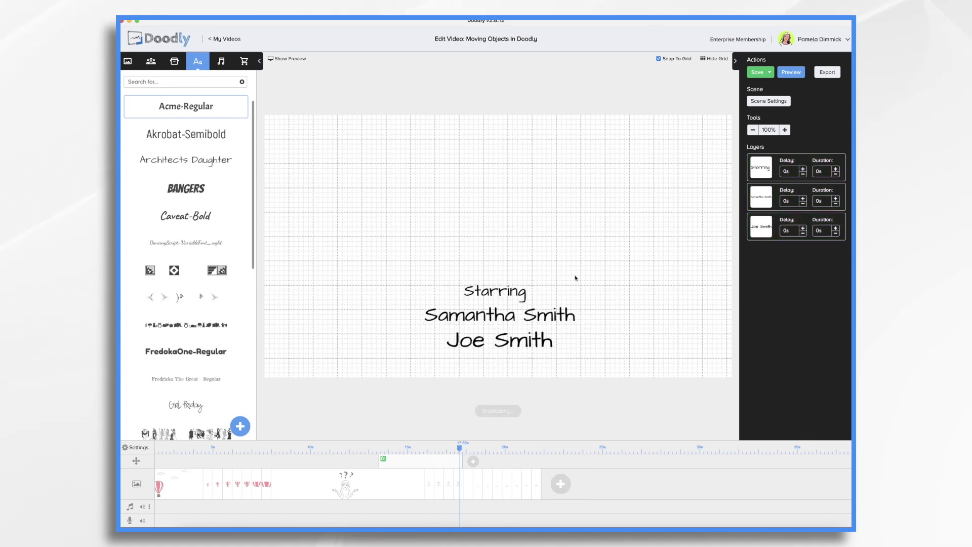
{"action": "left_click", "coordinate": [760, 171]}
{"action": "left_click", "coordinate": [759, 200], "text": "shift"}
{"action": "left_click", "coordinate": [765, 227], "text": "shift"}
{"action": "key", "text": "Up"}
{"action": "key", "text": "Up"}
{"action": "key", "text": "Up"}
{"action": "key", "text": "Up"}
{"action": "key", "text": "Up"}
{"action": "key", "text": "Up"}
{"action": "key", "text": "Up"}
- Duplicate once more and nudge the three credit lines up again
{"action": "key", "text": "Up"}
{"action": "key", "text": "Up"}
{"action": "key", "text": "Up"}
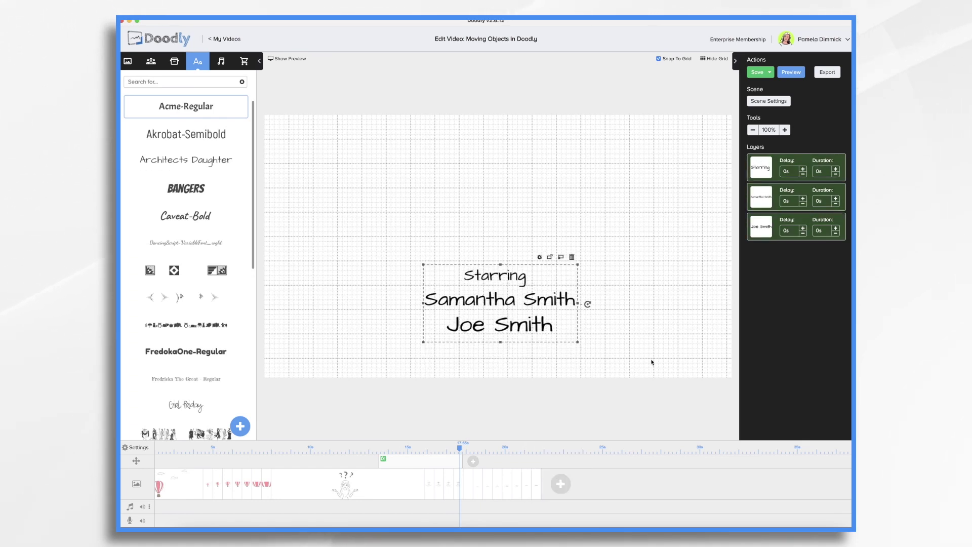
{"action": "right_click", "coordinate": [532, 497]}
{"action": "left_click", "coordinate": [654, 355]}
{"action": "left_click", "coordinate": [759, 171]}
{"action": "left_click", "coordinate": [763, 205], "text": "shift"}
{"action": "left_click", "coordinate": [762, 227], "text": "shift"}
- Make another copy and move the credit block well up the canvas
{"action": "key", "text": "Up"}
{"action": "key", "text": "Up"}
{"action": "key", "text": "Up"}
{"action": "key", "text": "Up"}
{"action": "key", "text": "Up"}
{"action": "key", "text": "Up"}
{"action": "key", "text": "Up"}
{"action": "key", "text": "Up"}
{"action": "key", "text": "Up"}
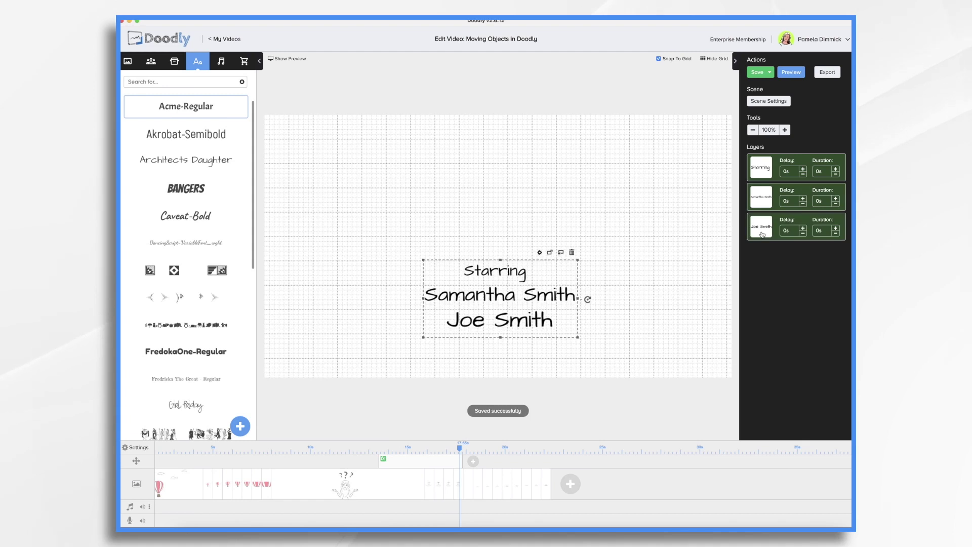
{"action": "right_click", "coordinate": [544, 494]}
{"action": "left_click", "coordinate": [566, 460]}
{"action": "key", "text": "Up"}
{"action": "key", "text": "Up"}
{"action": "key", "text": "Up"}
{"action": "key", "text": "Up"}
{"action": "key", "text": "Up"}
{"action": "key", "text": "Up"}
{"action": "key", "text": "Up"}
{"action": "key", "text": "Up"}
{"action": "key", "text": "Up"}
{"action": "key", "text": "Up"}
{"action": "key", "text": "Up"}
{"action": "key", "text": "Up"}
{"action": "key", "text": "Up"}
{"action": "key", "text": "Up"}
{"action": "key", "text": "Up"}
{"action": "key", "text": "Up"}
{"action": "key", "text": "Up"}
{"action": "key", "text": "Up"}
{"action": "key", "text": "Up"}
{"action": "key", "text": "Up"}
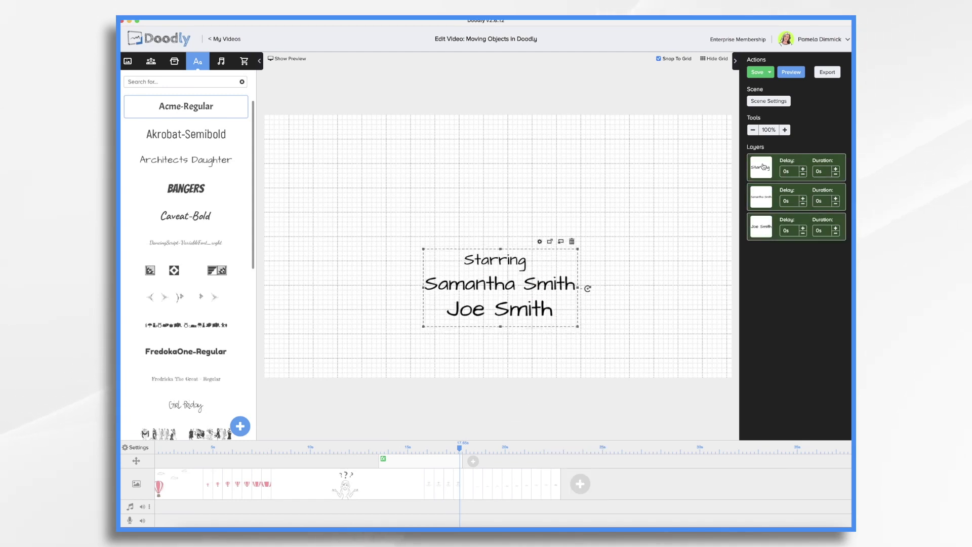
- Push the credits off the top of the canvas and preview the rolling credits
{"action": "key", "text": "Up"}
{"action": "key", "text": "Up"}
{"action": "key", "text": "Up"}
{"action": "key", "text": "Up"}
{"action": "key", "text": "Up"}
{"action": "key", "text": "Up"}
{"action": "key", "text": "Up"}
{"action": "key", "text": "Up"}
{"action": "key", "text": "Up"}
{"action": "key", "text": "Up"}
{"action": "key", "text": "Up"}
{"action": "key", "text": "Up"}
{"action": "key", "text": "Up"}
{"action": "key", "text": "Up"}
{"action": "key", "text": "Up"}
{"action": "key", "text": "Up"}
{"action": "key", "text": "Up"}
{"action": "key", "text": "Up"}
{"action": "key", "text": "Up"}
{"action": "key", "text": "Up"}
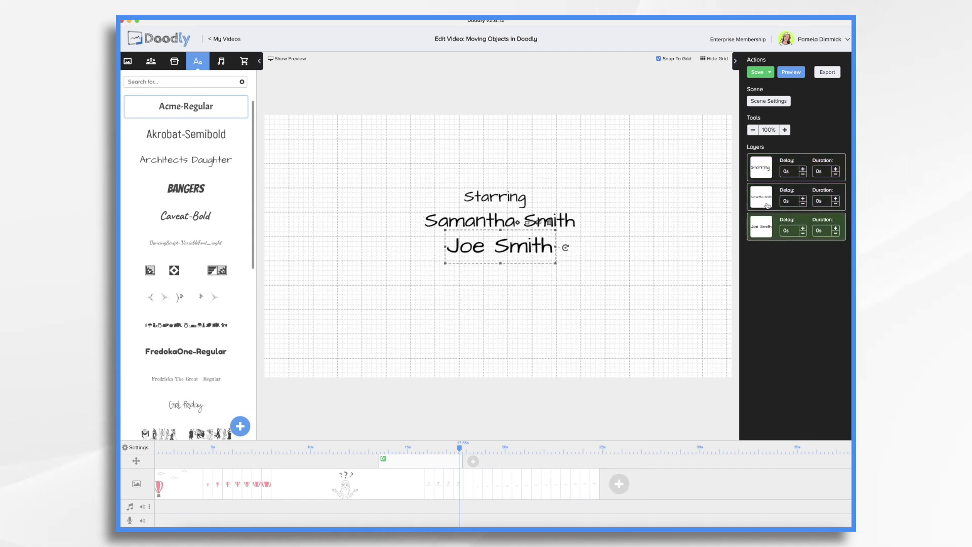
{"action": "right_click", "coordinate": [604, 494]}
{"action": "right_click", "coordinate": [615, 494]}
{"action": "right_click", "coordinate": [622, 494]}
{"action": "key", "text": "Up"}
{"action": "key", "text": "Up"}
{"action": "key", "text": "Up"}
{"action": "key", "text": "Up"}
{"action": "key", "text": "Up"}
{"action": "key", "text": "Up"}
{"action": "key", "text": "Up"}
{"action": "key", "text": "Up"}
{"action": "key", "text": "Up"}
{"action": "key", "text": "Up"}
{"action": "key", "text": "Up"}
{"action": "key", "text": "Up"}
{"action": "key", "text": "Up"}
{"action": "key", "text": "Up"}
{"action": "key", "text": "Up"}
{"action": "key", "text": "Up"}
{"action": "key", "text": "Up"}
{"action": "key", "text": "Up"}
{"action": "key", "text": "Up"}
{"action": "key", "text": "Up"}
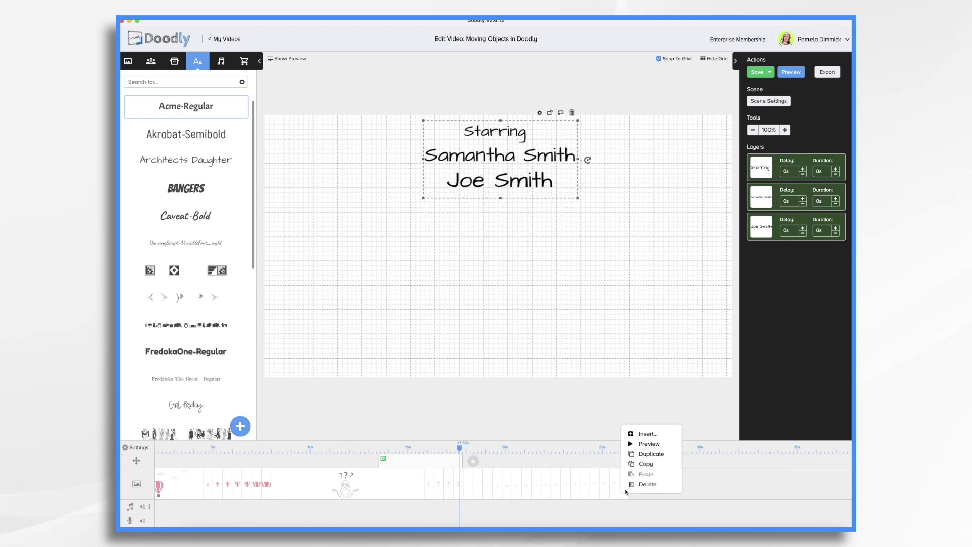
{"action": "key", "text": "Up"}
{"action": "key", "text": "Up"}
{"action": "key", "text": "Up"}
{"action": "key", "text": "Up"}
{"action": "key", "text": "Up"}
{"action": "key", "text": "Up"}
{"action": "key", "text": "Up"}
{"action": "key", "text": "Up"}
{"action": "key", "text": "Up"}
{"action": "key", "text": "Up"}
{"action": "key", "text": "Up"}
{"action": "key", "text": "Up"}
{"action": "key", "text": "Up"}
{"action": "key", "text": "Up"}
{"action": "key", "text": "Up"}
{"action": "key", "text": "Up"}
{"action": "key", "text": "Up"}
{"action": "key", "text": "Up"}
{"action": "key", "text": "Up"}
{"action": "key", "text": "Up"}
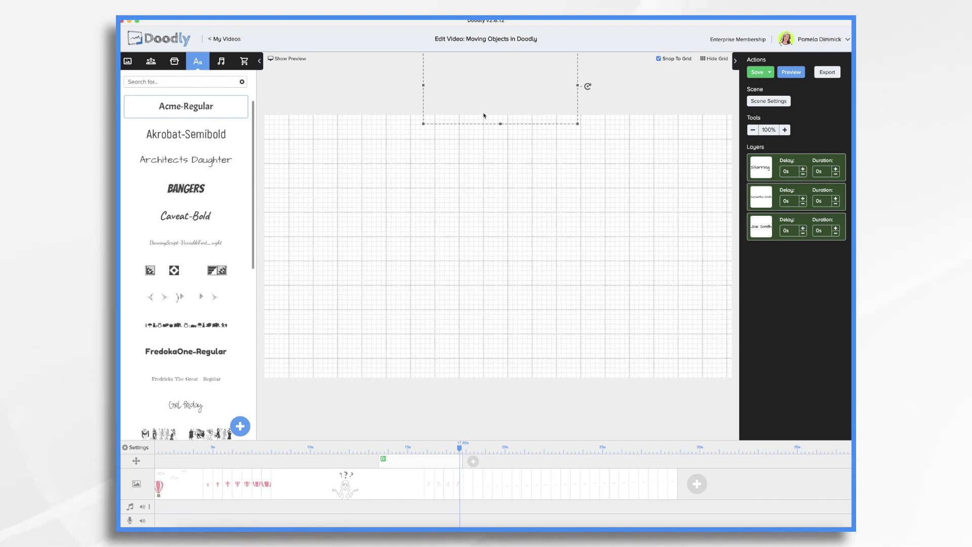
{"action": "left_click", "coordinate": [791, 72]}
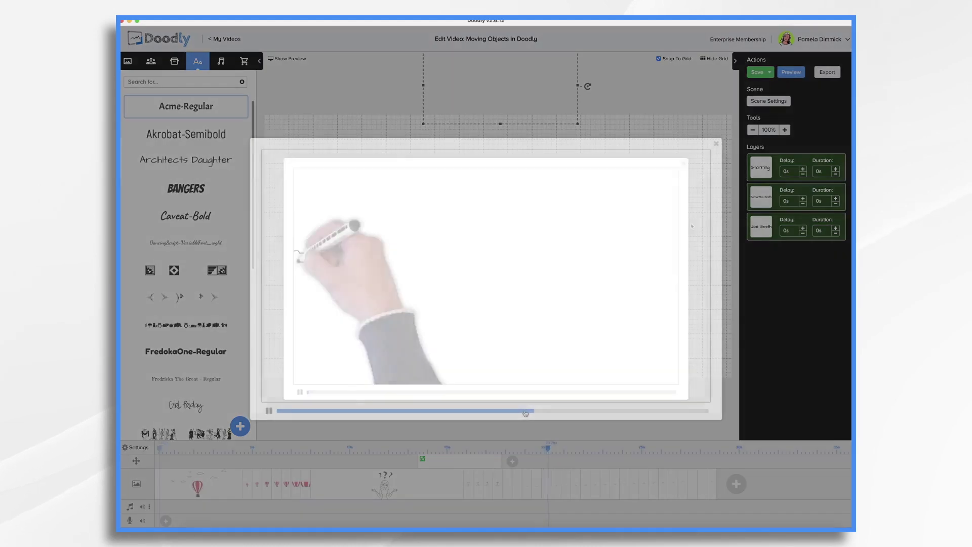